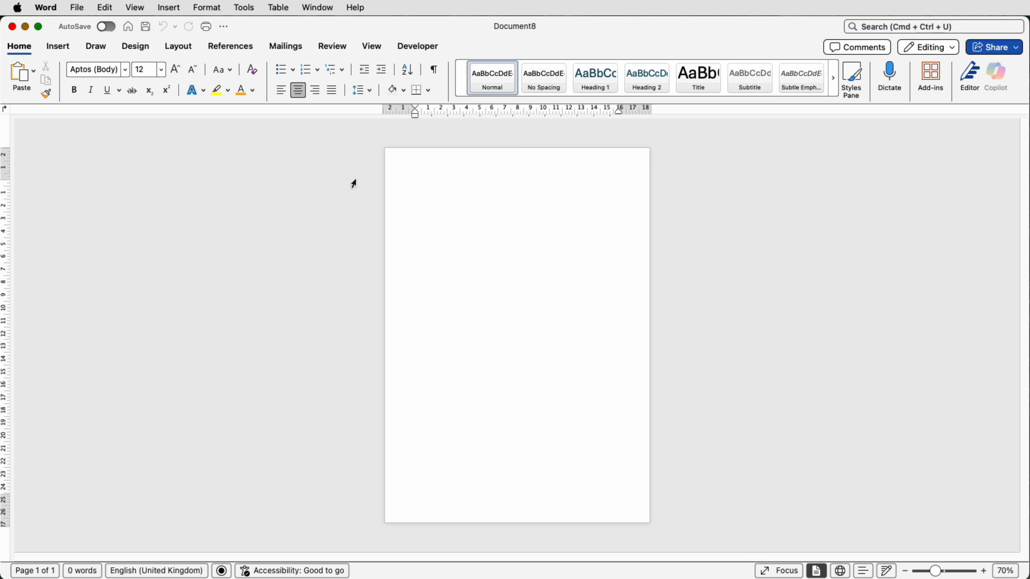
# - Draw a vertical line about 27 cm long near the page's left margin inside the header layer
pyautogui.doubleClick(413, 162)
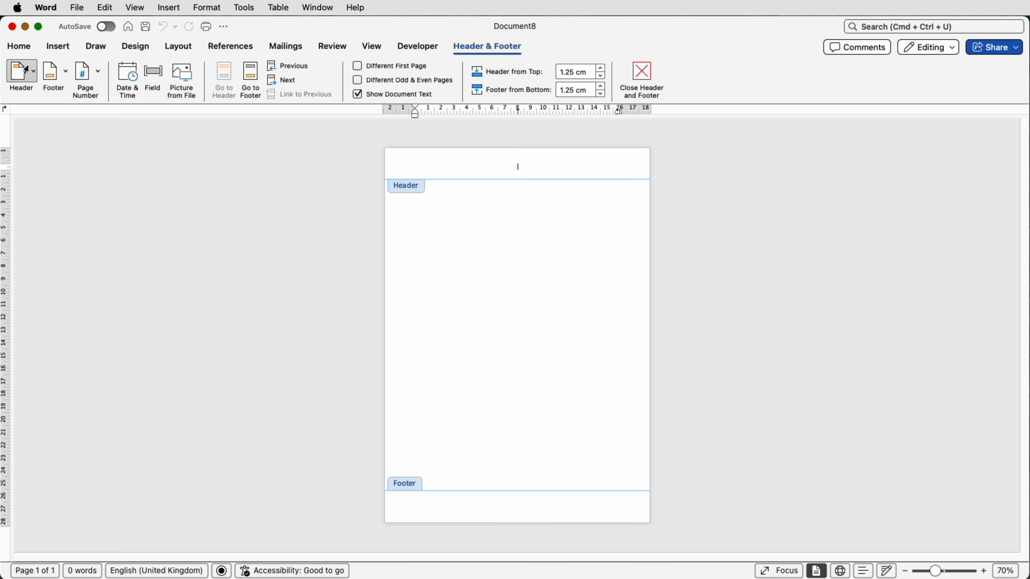
pyautogui.click(57, 50)
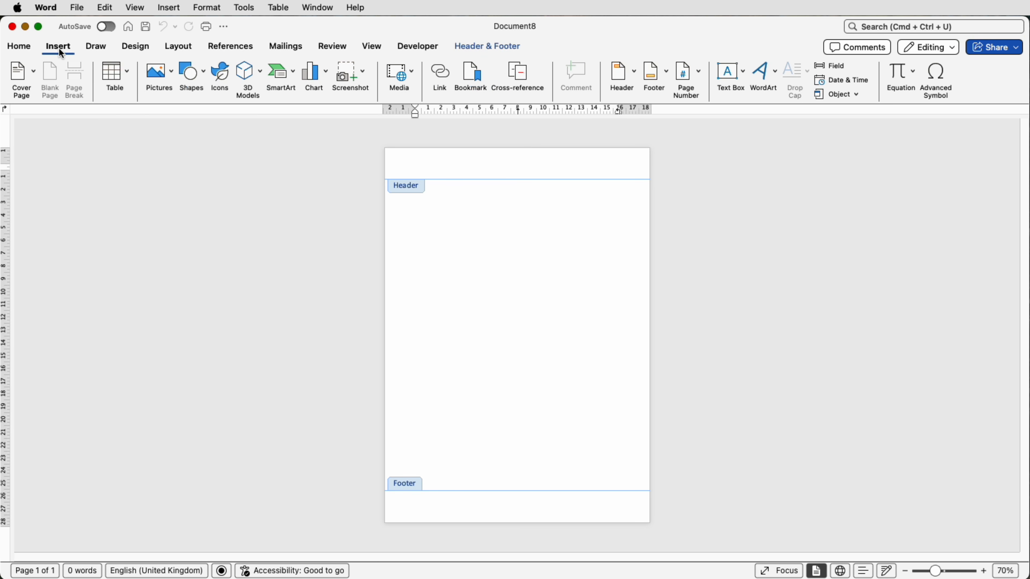
pyautogui.click(627, 83)
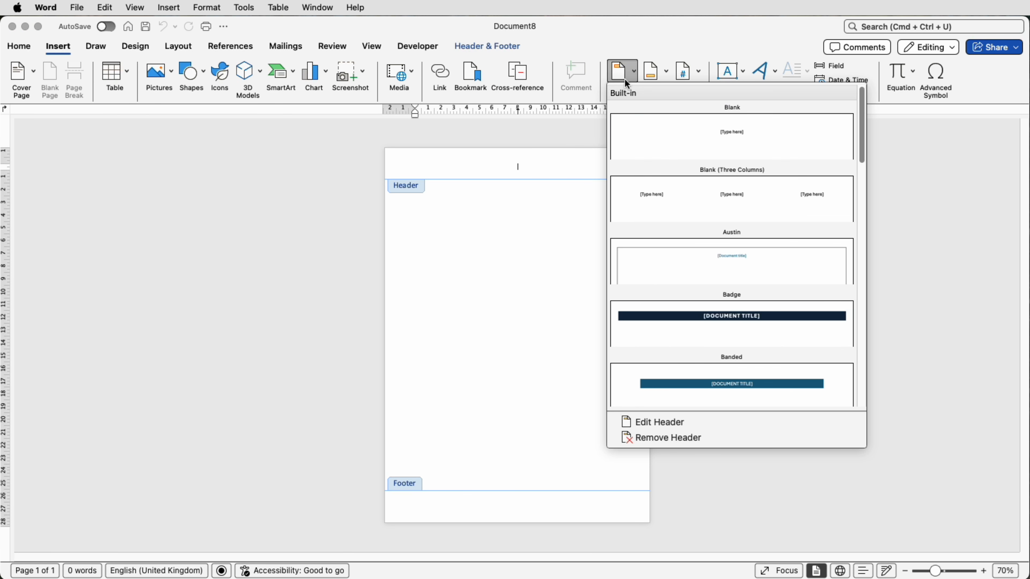
pyautogui.click(522, 404)
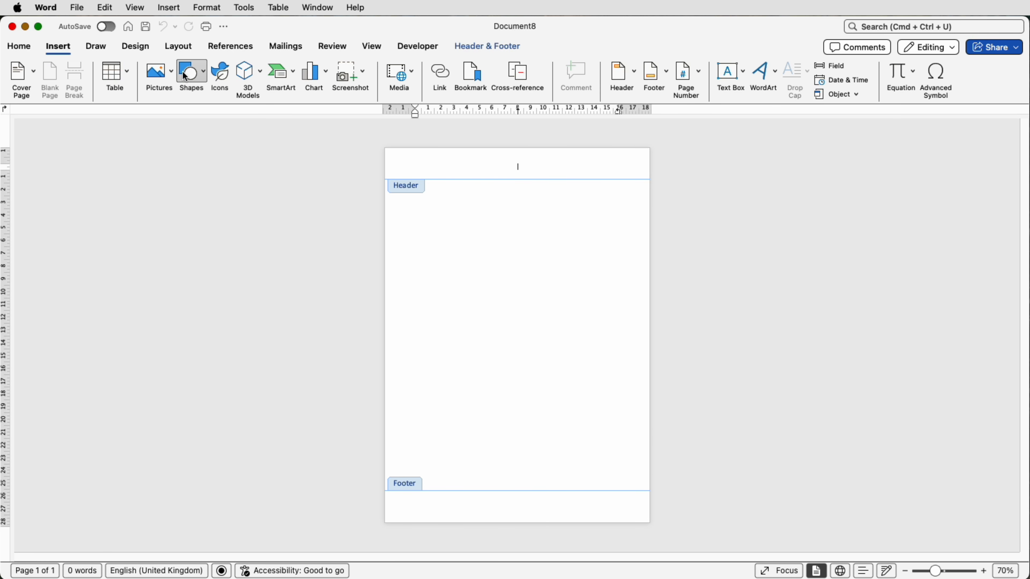
pyautogui.click(202, 76)
pyautogui.click(195, 189)
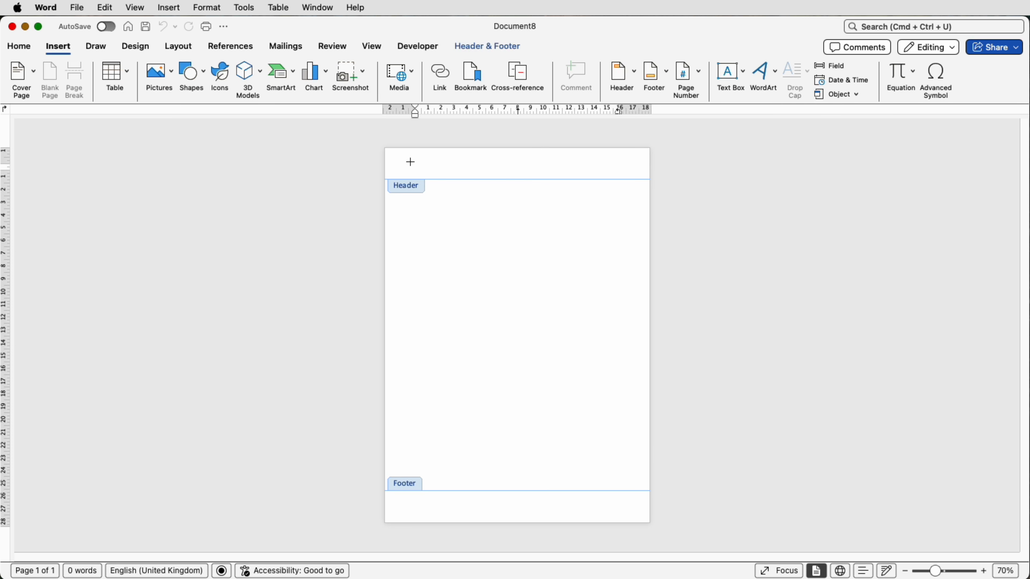
pyautogui.moveTo(411, 162); pyautogui.dragTo(413, 503)
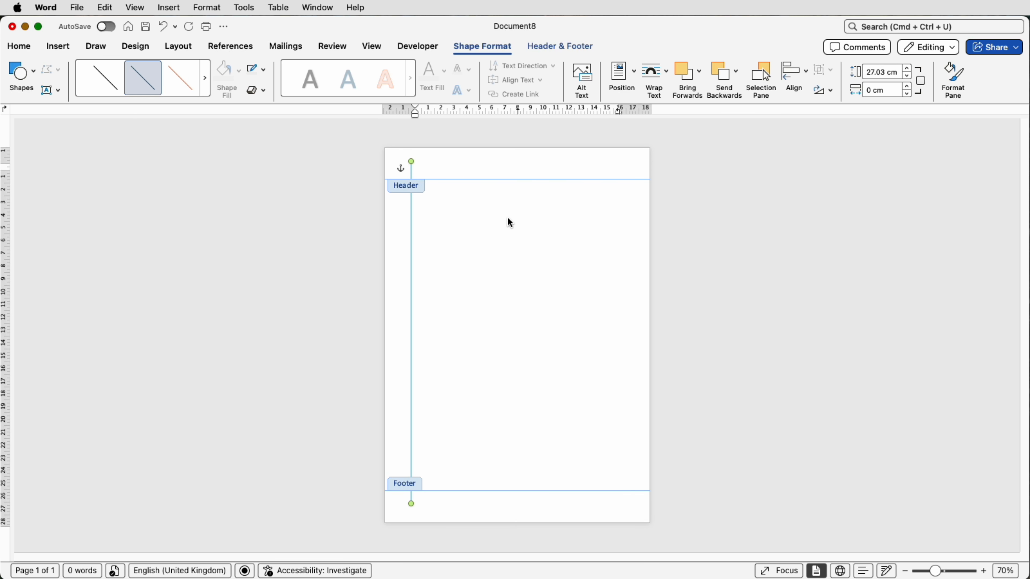
# - Paste a copy of the vertical line in the header, move it near the page's right margin, and return to the document body
pyautogui.click(518, 167)
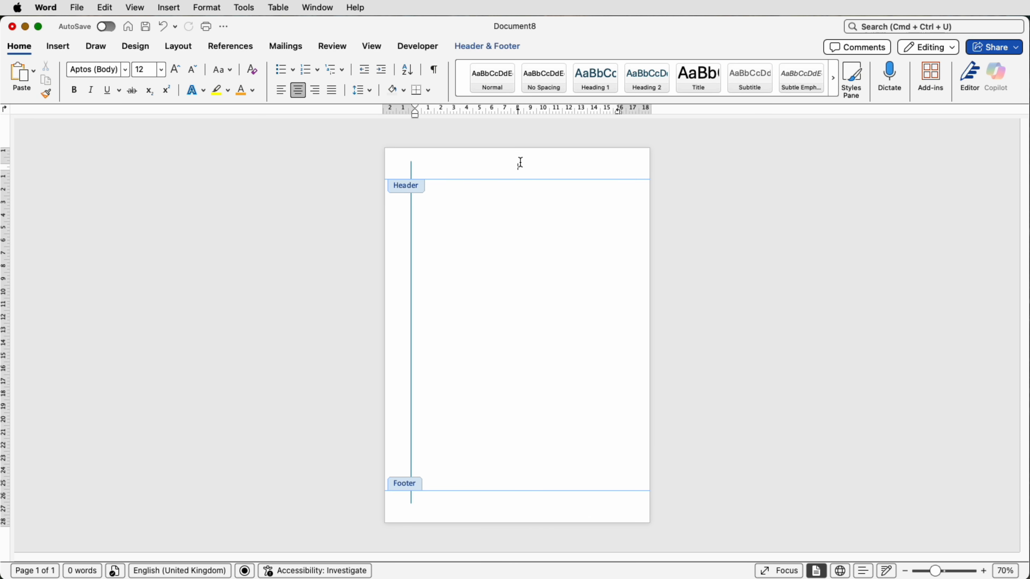
pyautogui.press('super+v')
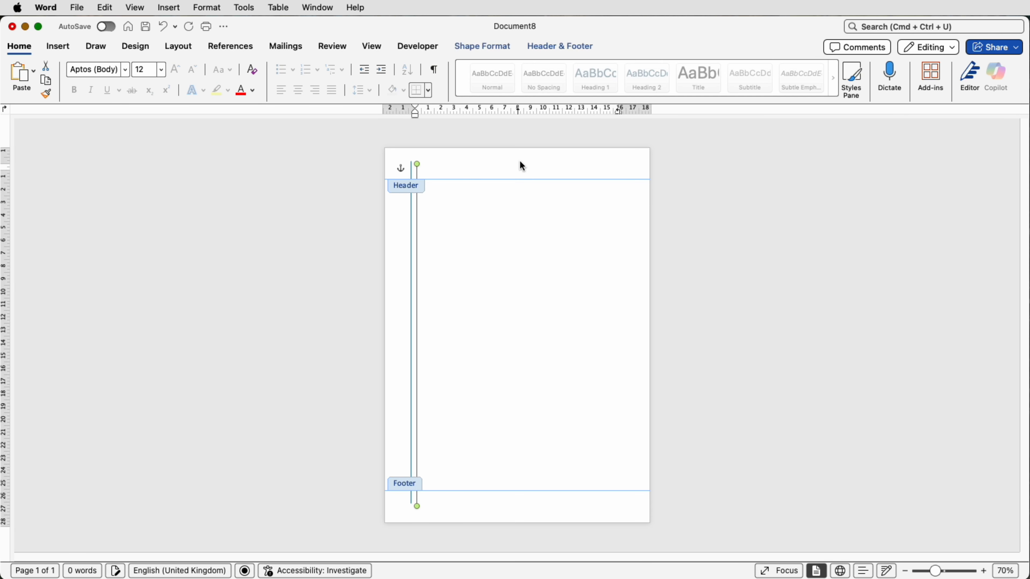
pyautogui.click(475, 174)
pyautogui.moveTo(417, 172); pyautogui.dragTo(613, 175)
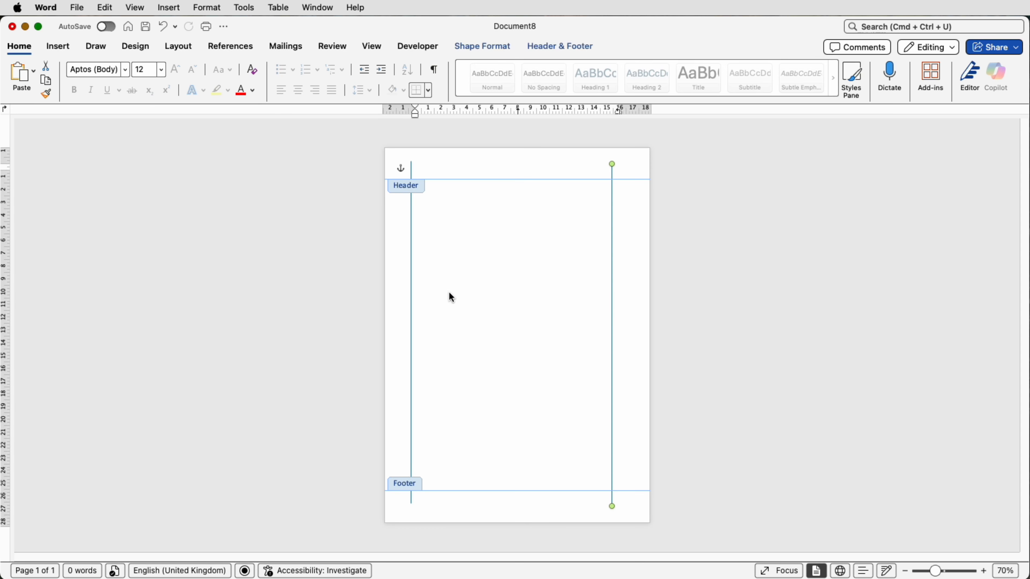
pyautogui.doubleClick(505, 277)
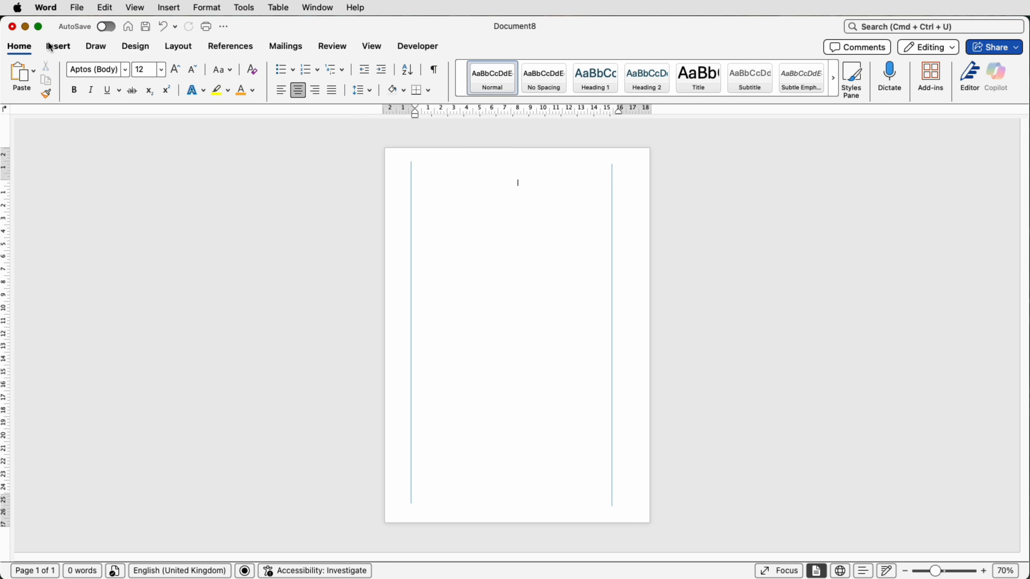
# - Draw a text box about 17.83 cm wide and 5.03 cm high across both guide lines near the page top, containing MAKE
pyautogui.click(58, 46)
pyautogui.click(742, 81)
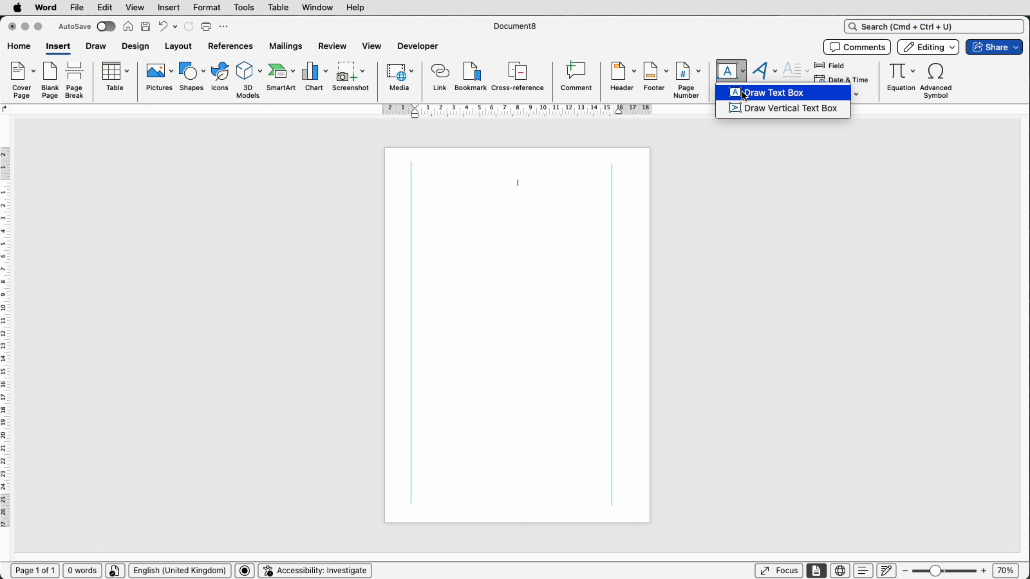
pyautogui.click(748, 93)
pyautogui.moveTo(409, 186); pyautogui.dragTo(637, 250)
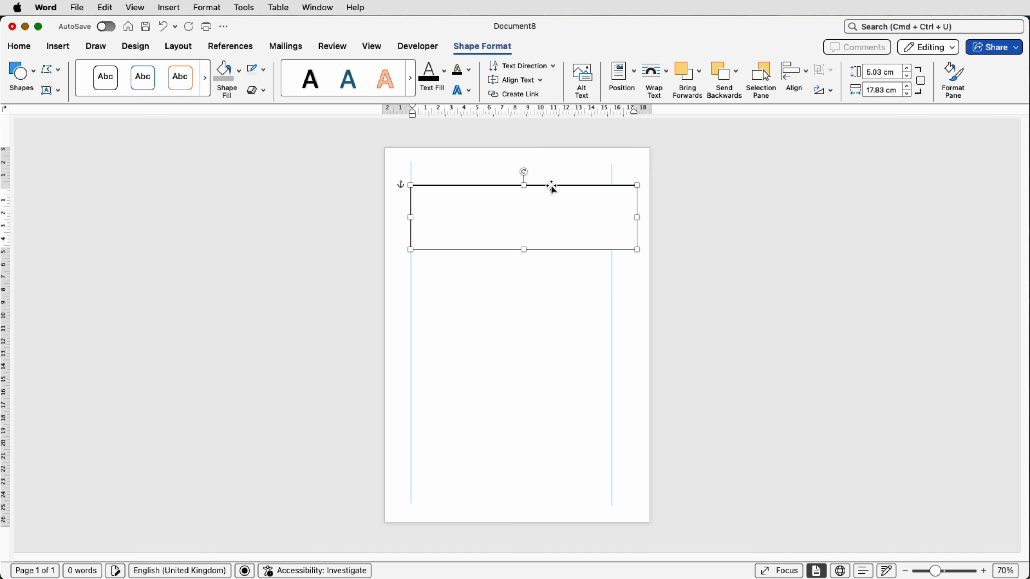
pyautogui.moveTo(549, 185); pyautogui.dragTo(539, 179)
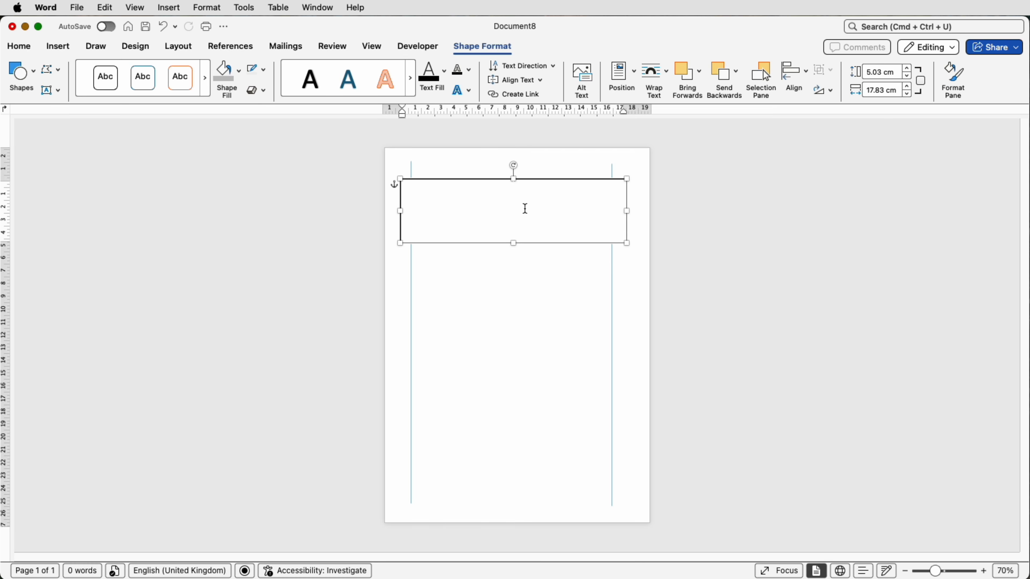
pyautogui.press('Return')
pyautogui.write('MAKE')
# - Enlarge the MAKE text in the text box to 90 pt
pyautogui.click(18, 46)
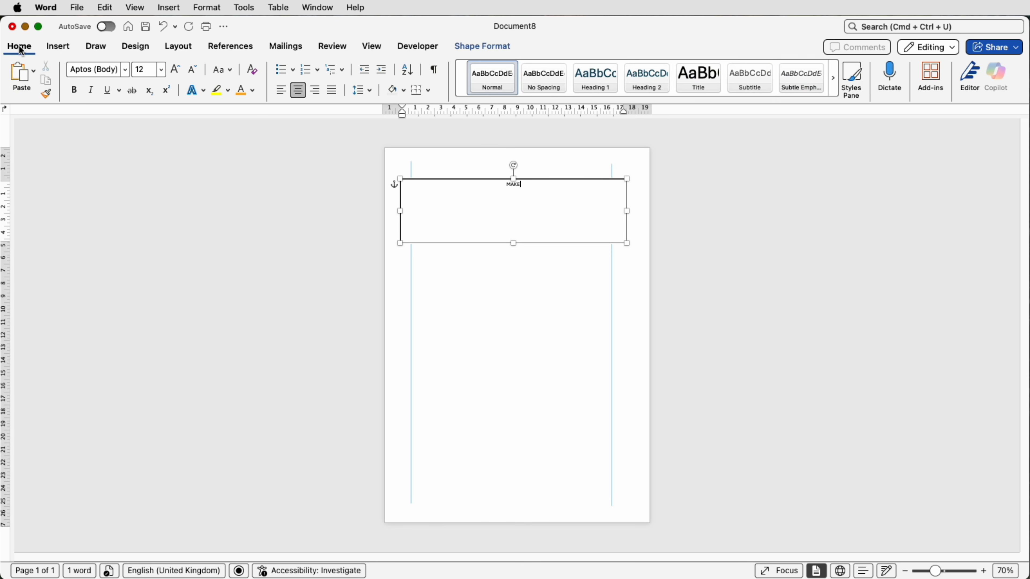
pyautogui.click(176, 73)
pyautogui.click(176, 73)
pyautogui.click(533, 165)
pyautogui.click(536, 179)
pyautogui.click(175, 71)
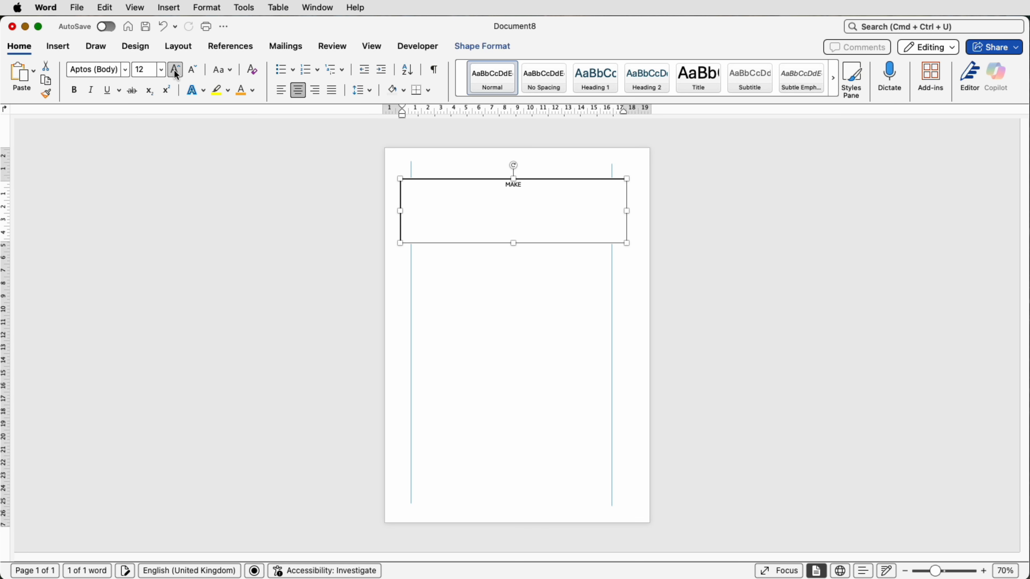
pyautogui.click(175, 70)
pyautogui.click(175, 70)
pyautogui.click(175, 70)
pyautogui.click(175, 71)
pyautogui.click(175, 71)
pyautogui.click(175, 71)
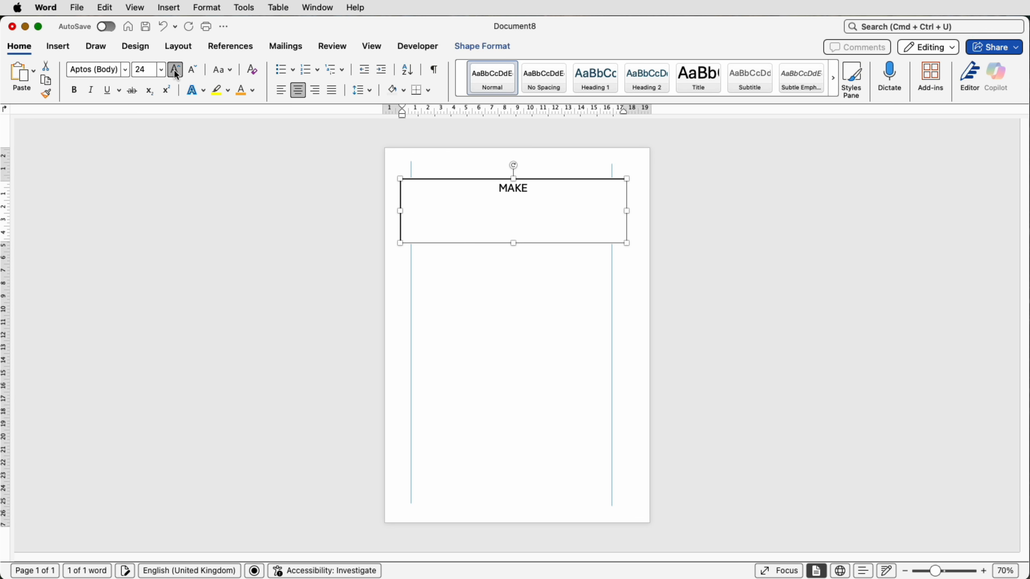
pyautogui.click(175, 71)
pyautogui.click(175, 70)
pyautogui.click(175, 70)
pyautogui.click(175, 71)
pyautogui.click(175, 71)
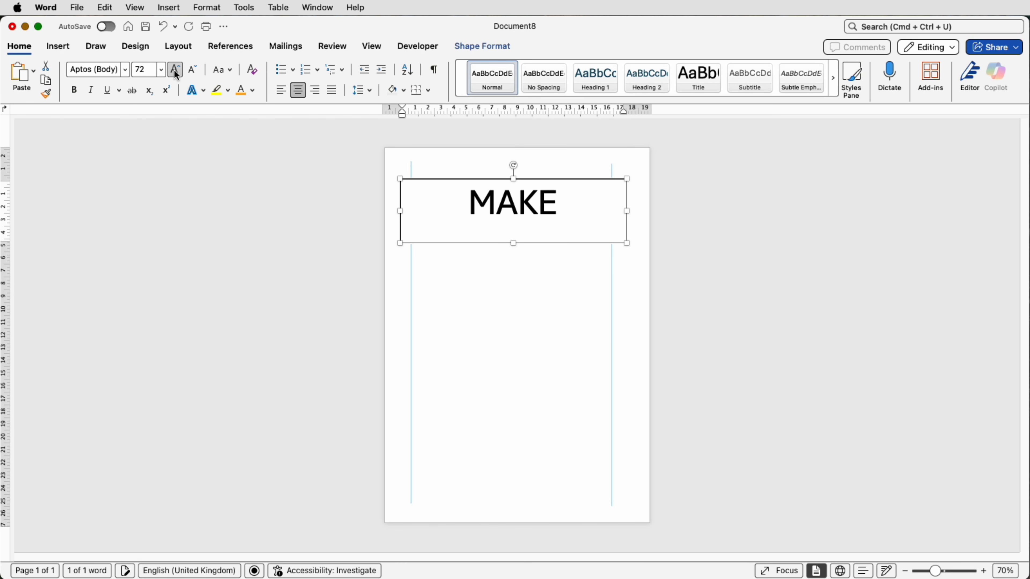
pyautogui.click(175, 70)
pyautogui.click(175, 71)
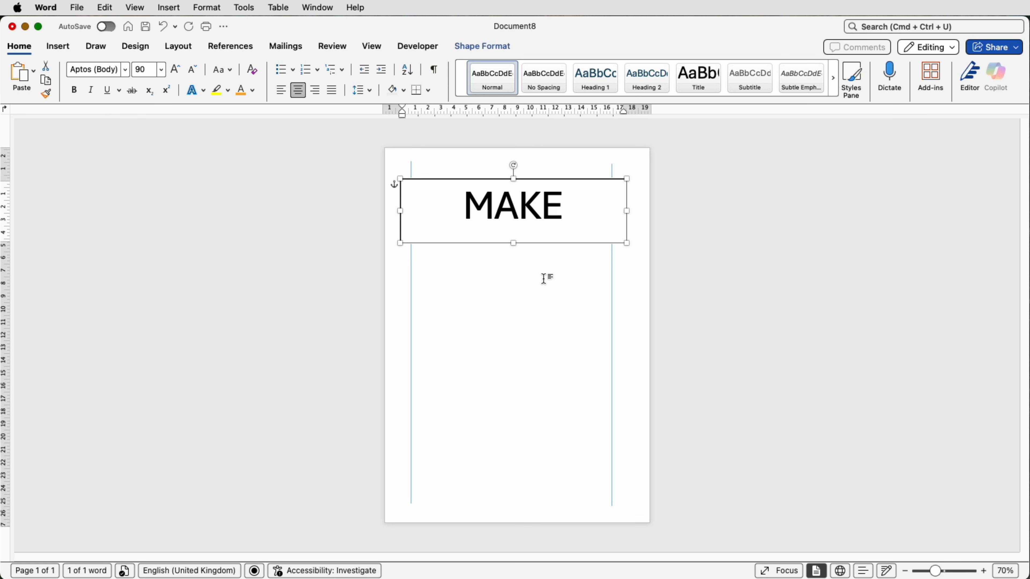
pyautogui.click(447, 277)
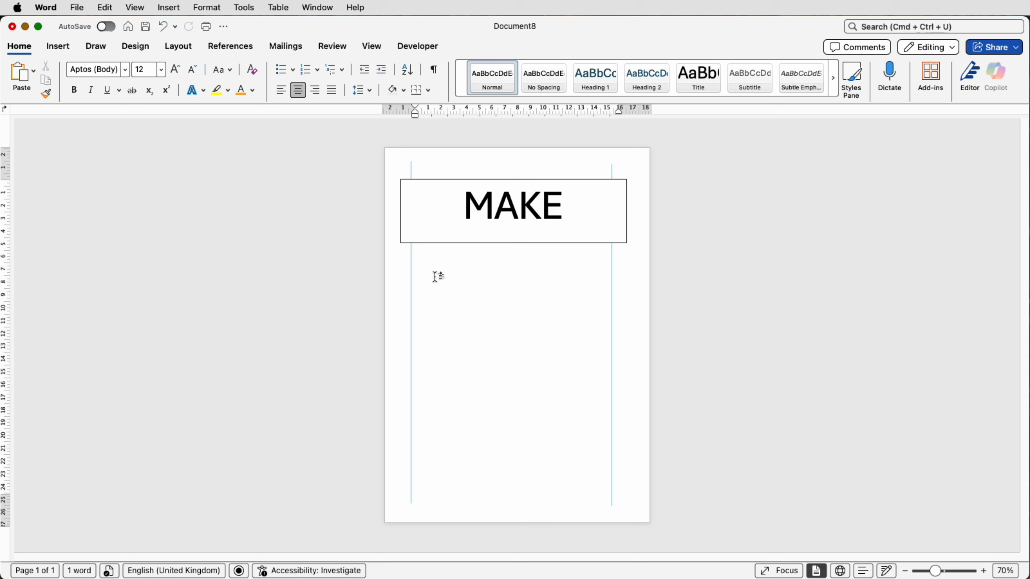
# - Remove the outline and the fill from the MAKE text box
pyautogui.click(450, 199)
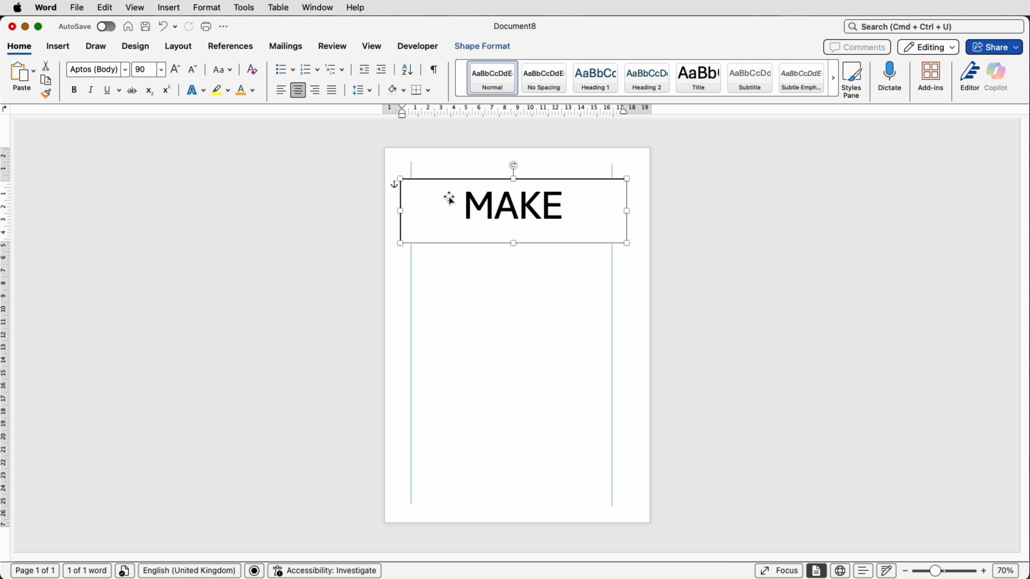
pyautogui.click(487, 47)
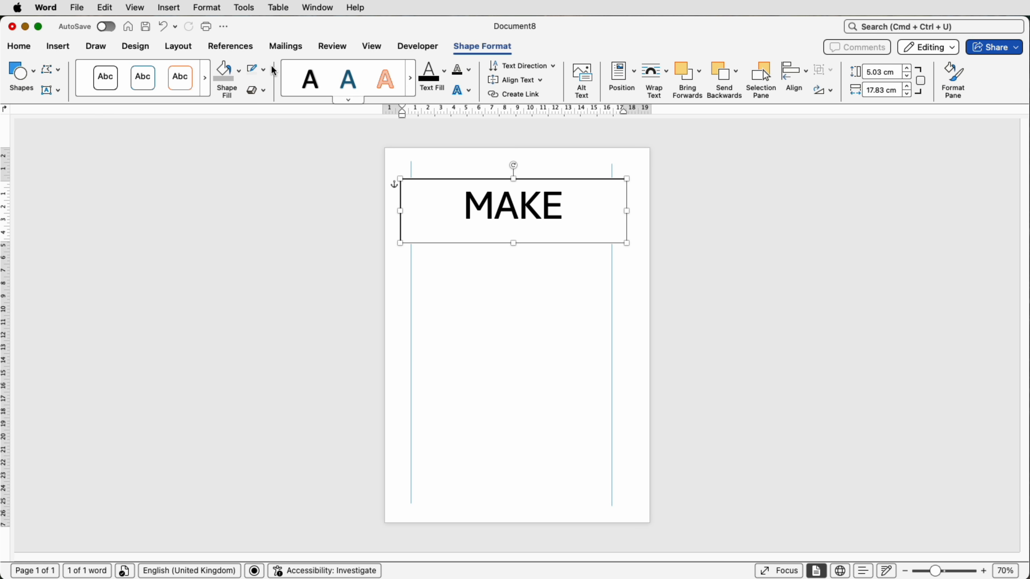
pyautogui.click(264, 73)
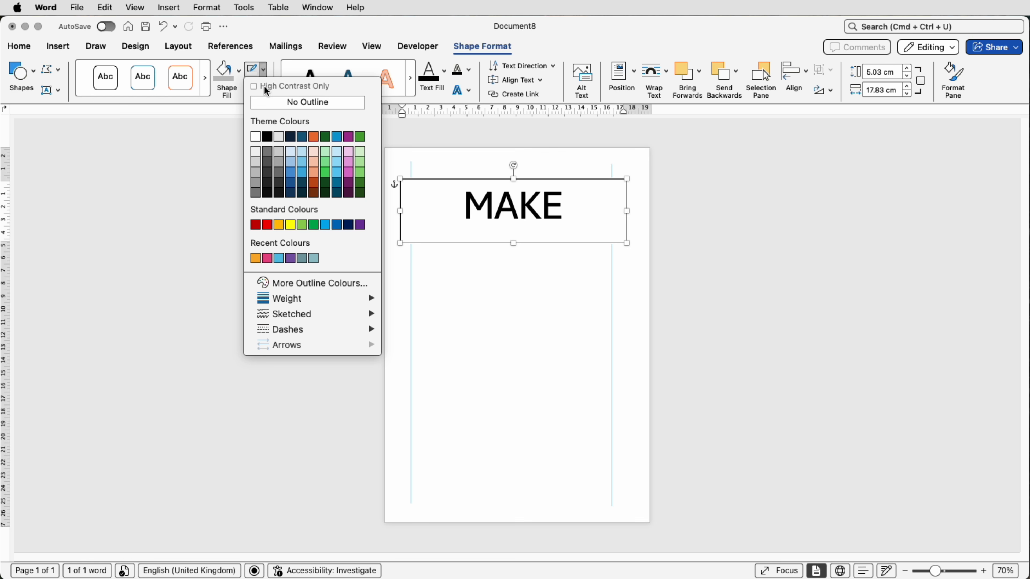
pyautogui.click(264, 100)
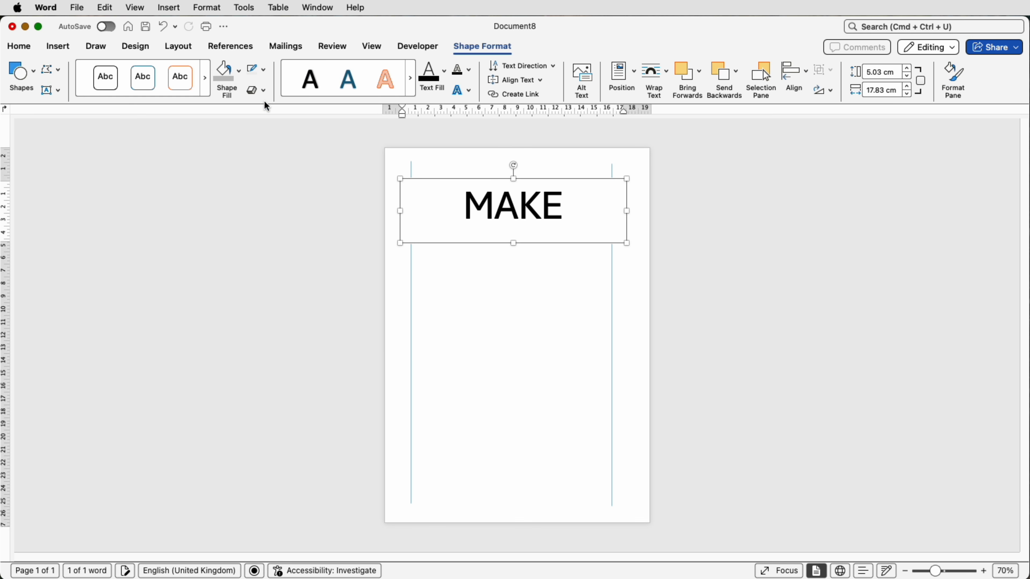
pyautogui.click(238, 72)
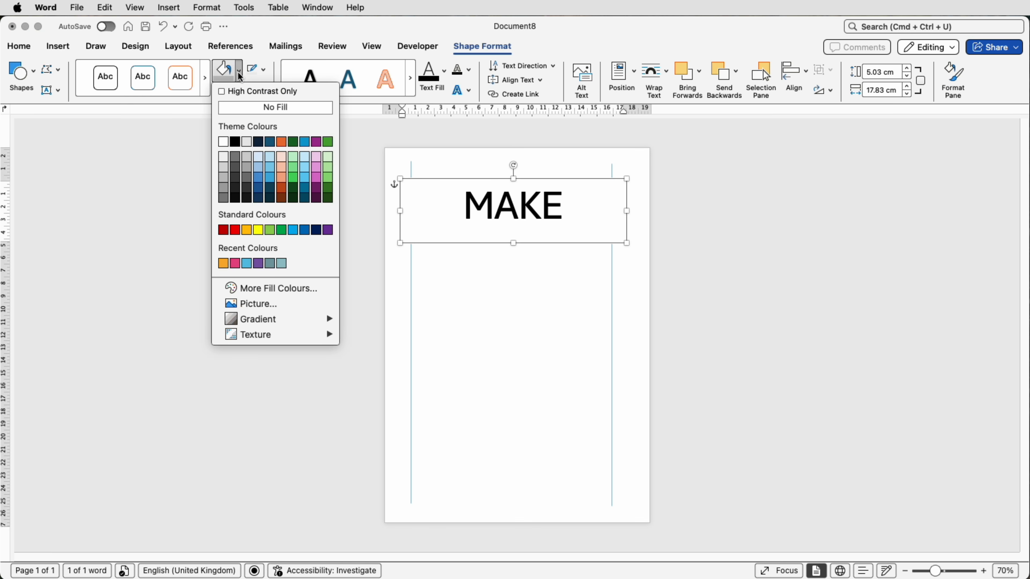
pyautogui.click(238, 106)
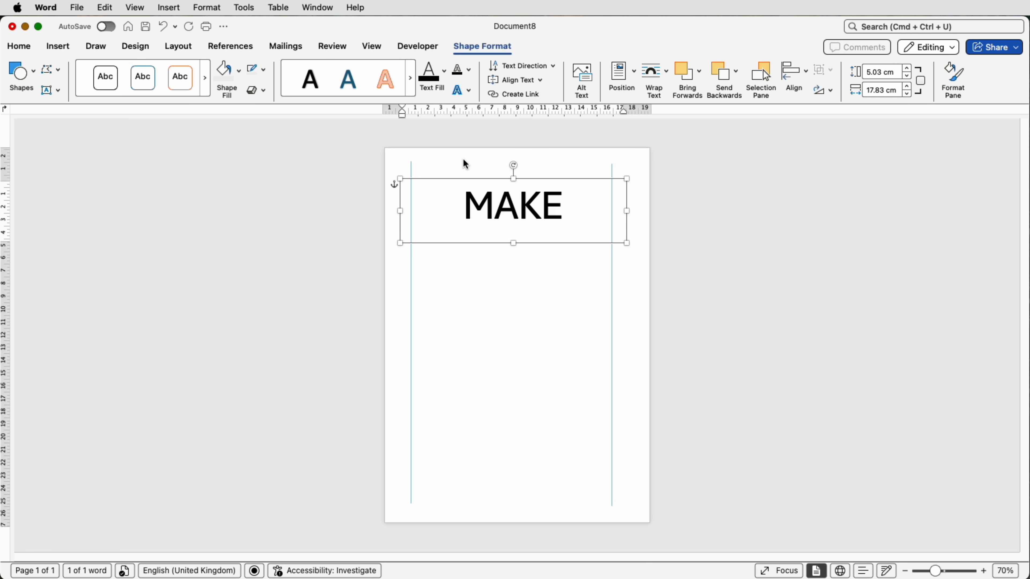
# - Increase the MAKE text to 110 pt and apply the Aharoni font
pyautogui.click(20, 46)
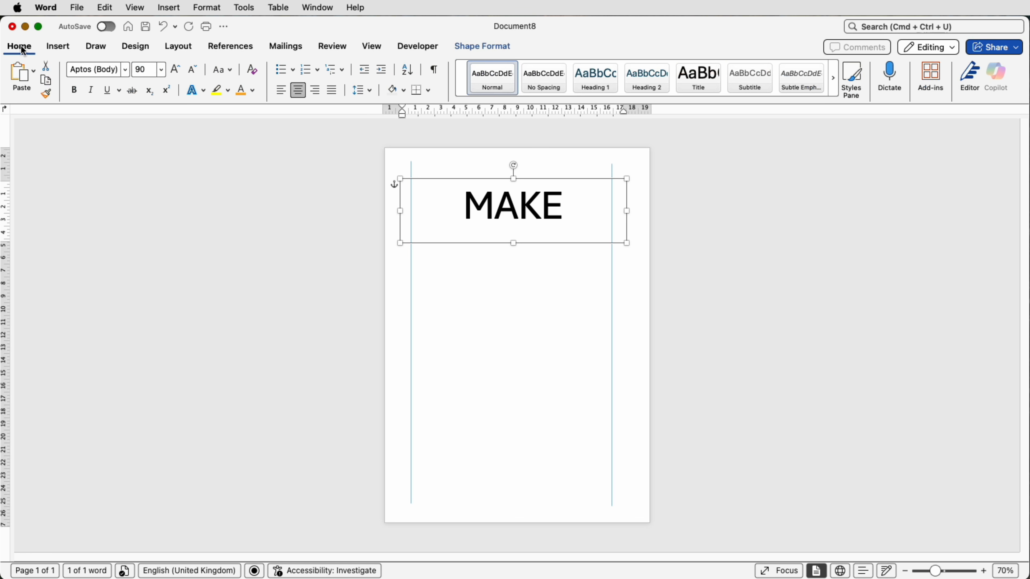
pyautogui.click(175, 70)
pyautogui.click(127, 71)
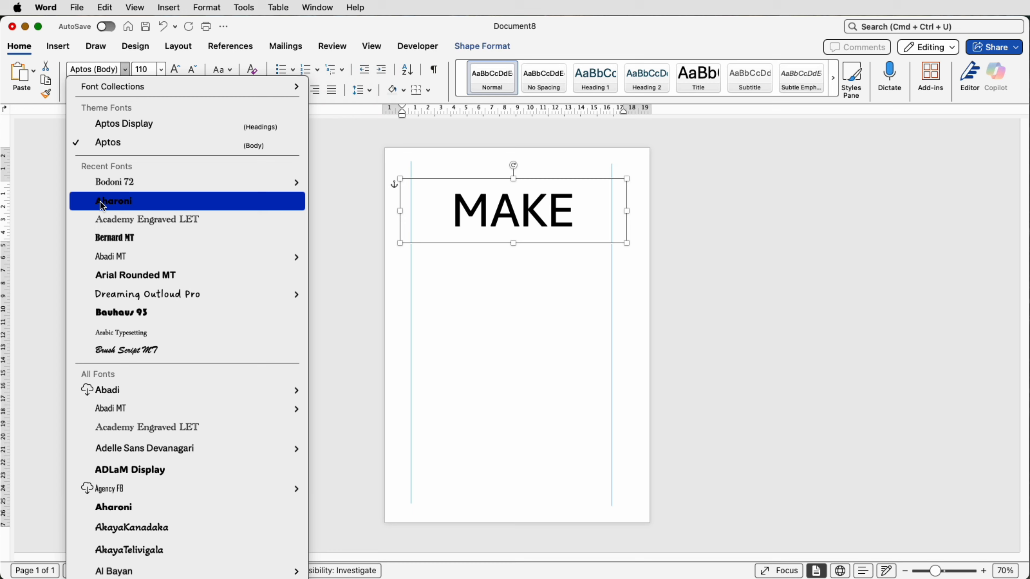
pyautogui.click(122, 206)
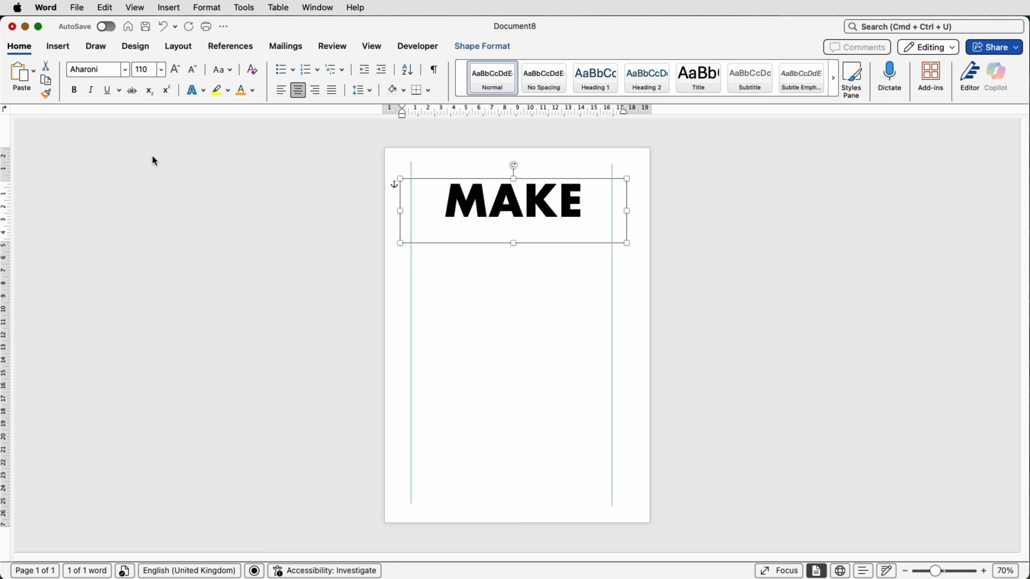
# - Try the Abadi MT font on the MAKE text and switch back to Aharoni
pyautogui.click(124, 69)
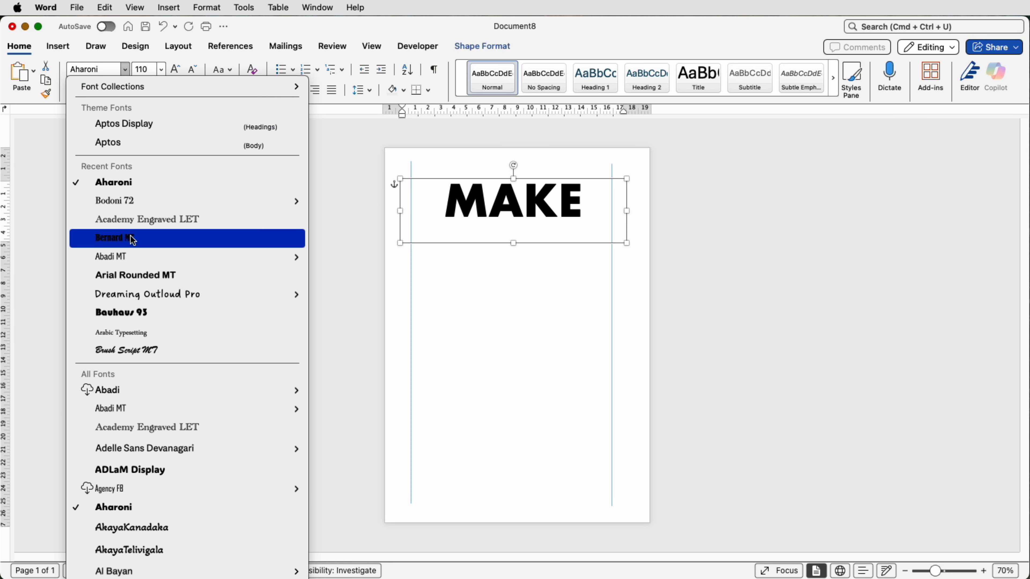
pyautogui.click(124, 257)
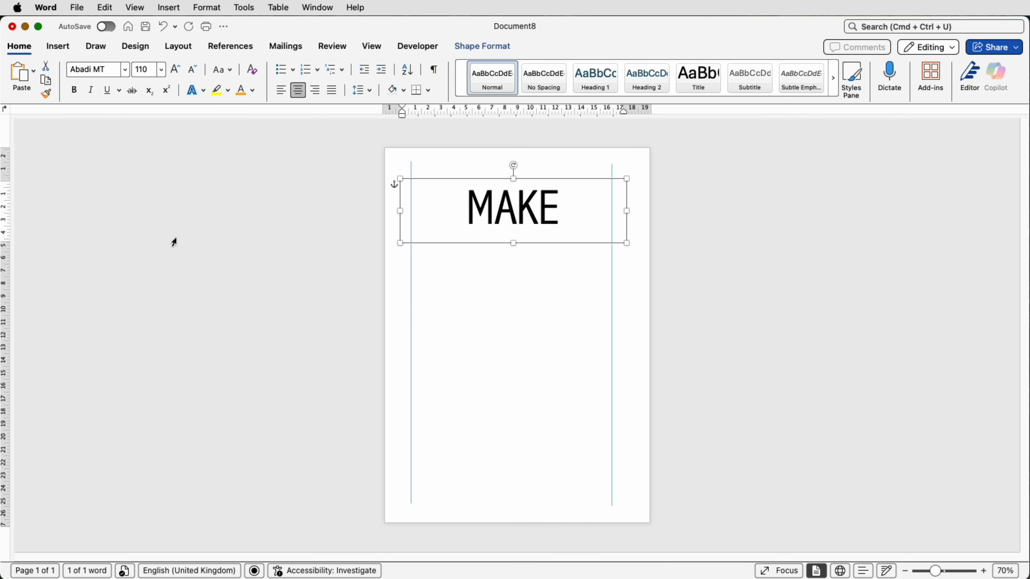
pyautogui.click(126, 76)
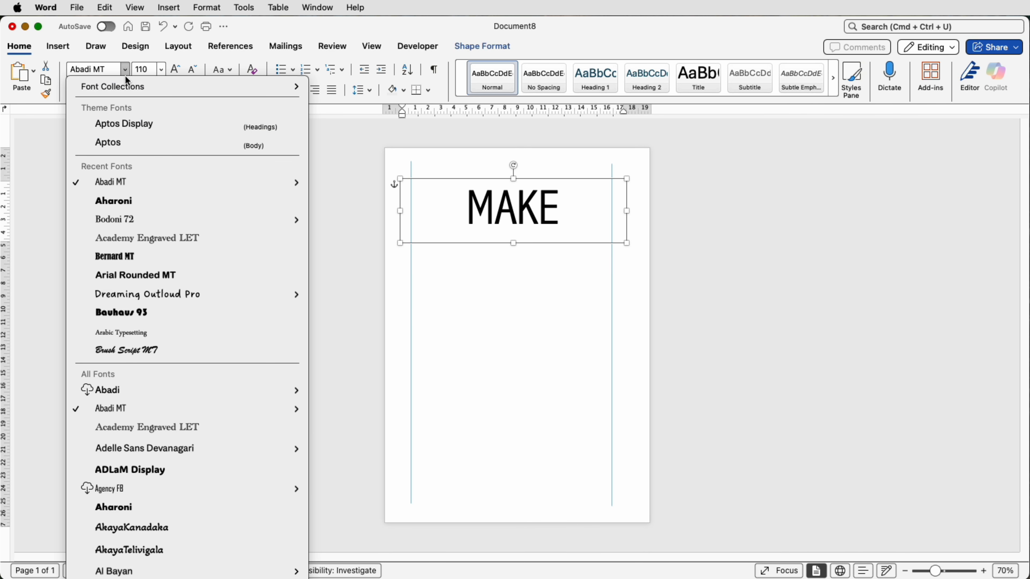
pyautogui.click(128, 207)
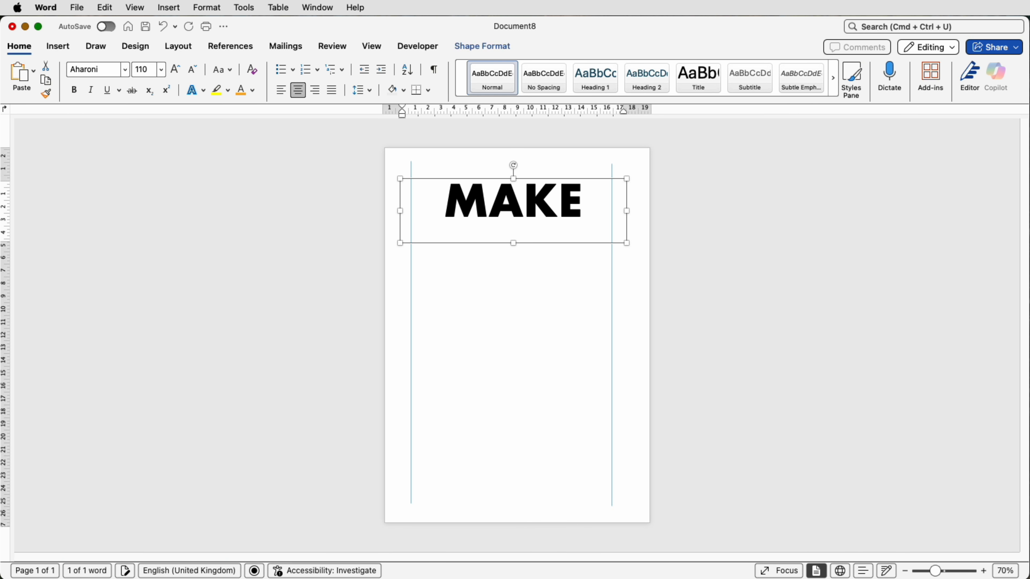
# - Enlarge the MAKE text to 170 pt so it spans the two vertical guide lines
pyautogui.click(175, 70)
pyautogui.click(175, 70)
pyautogui.click(176, 70)
pyautogui.click(175, 70)
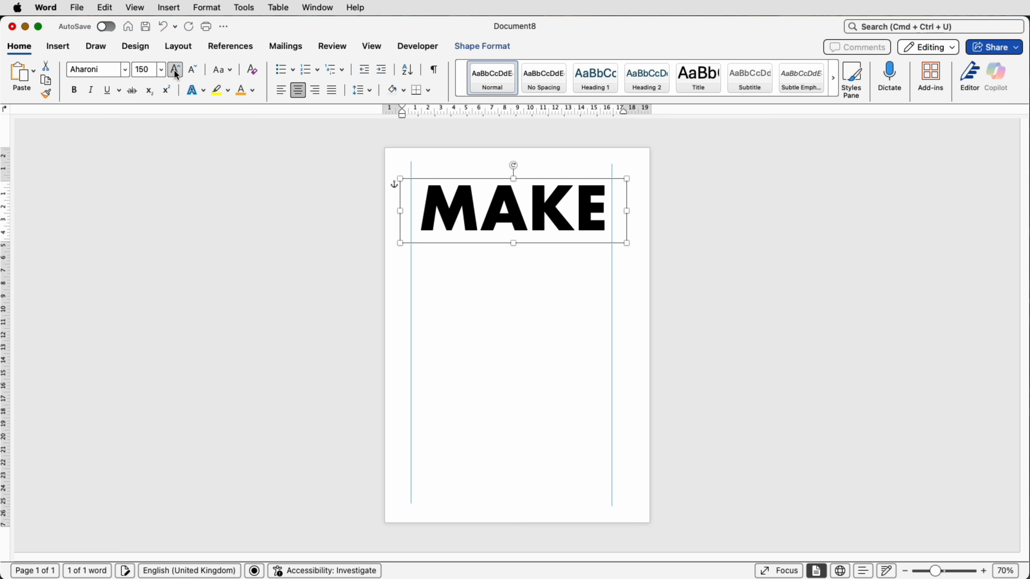
pyautogui.click(175, 69)
pyautogui.click(175, 70)
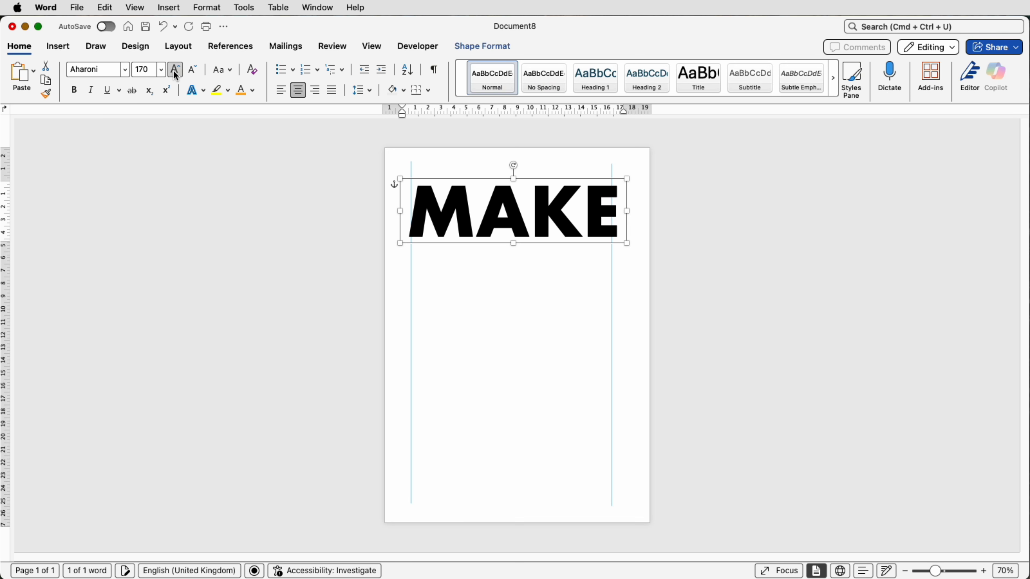
pyautogui.moveTo(935, 572); pyautogui.dragTo(949, 571)
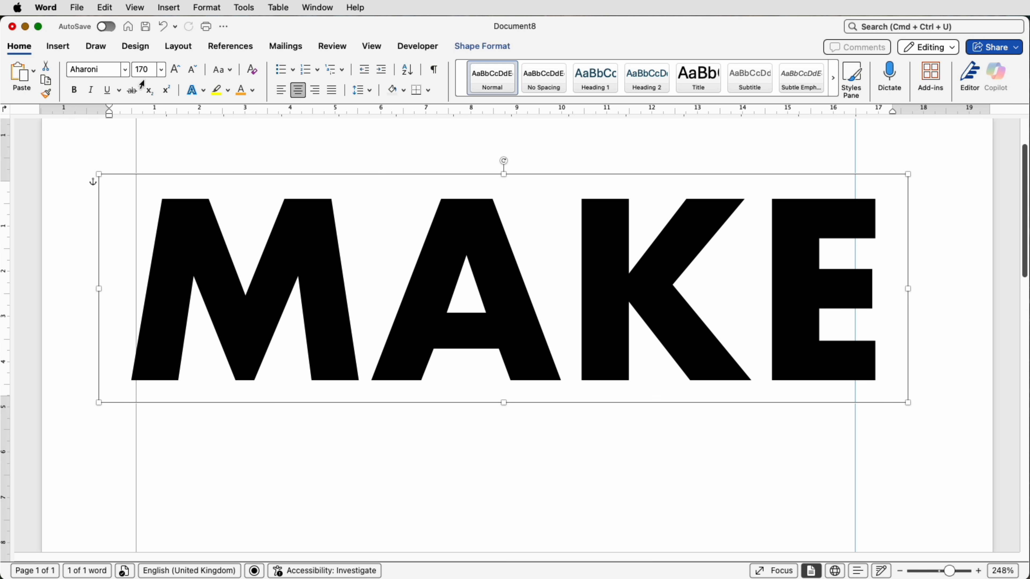
# - Try 160 pt on the MAKE text and set its size to 165 pt
pyautogui.click(192, 70)
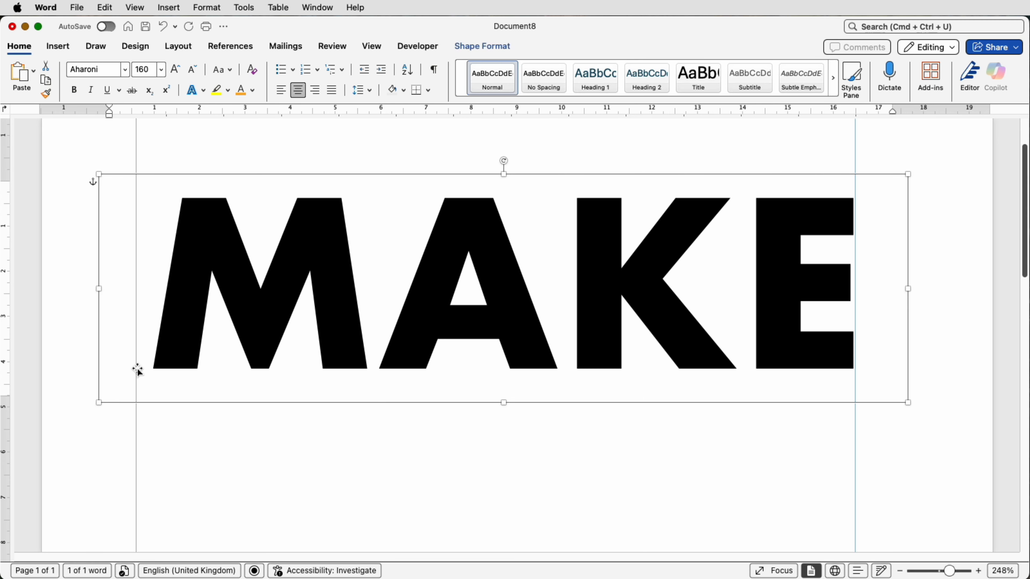
pyautogui.click(150, 69)
pyautogui.doubleClick(146, 69)
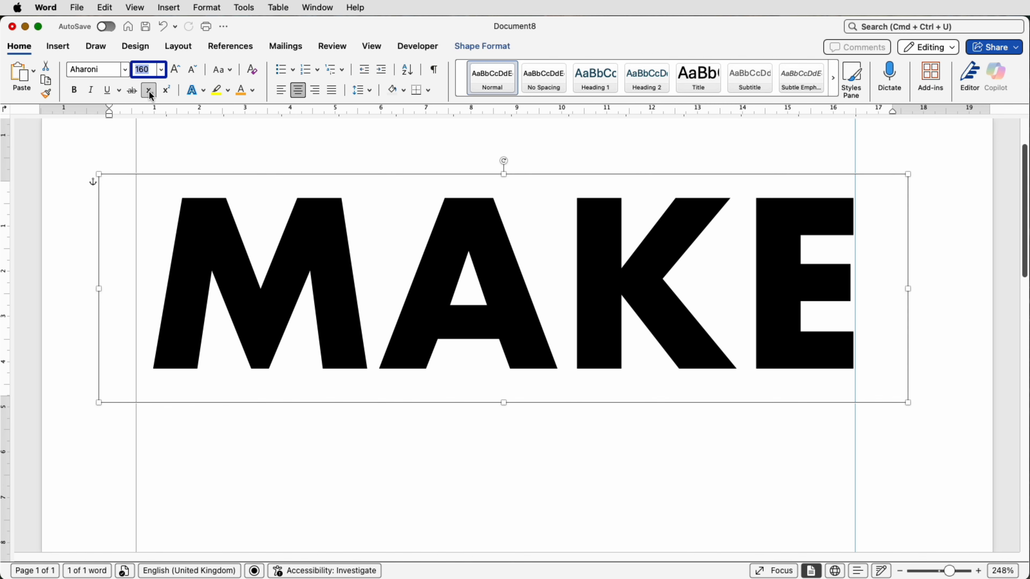
pyautogui.write('16')
pyautogui.press('Return')
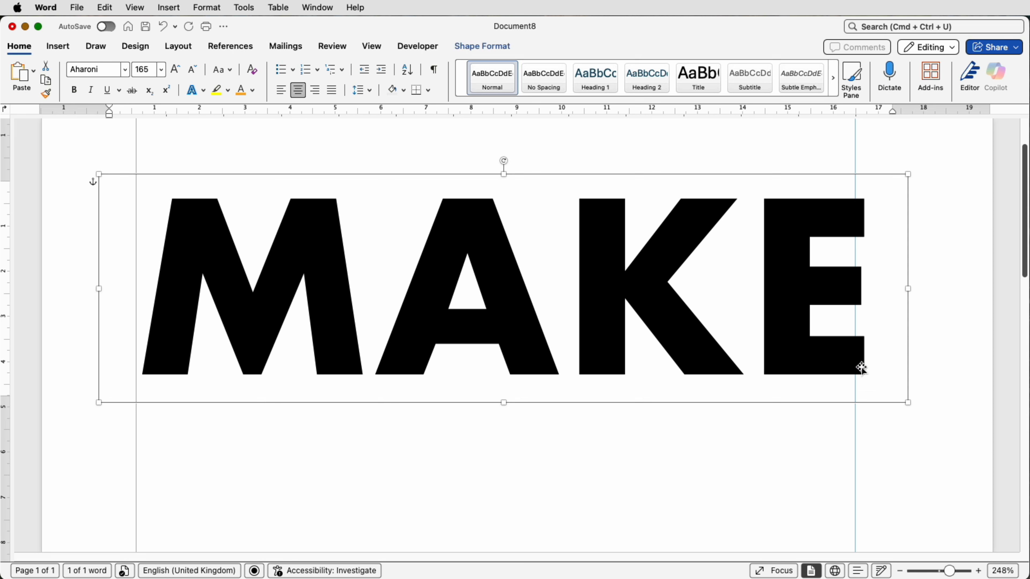
# - Nudge the MAKE text box left until the edge of the E meets the right guide line
pyautogui.click(867, 386)
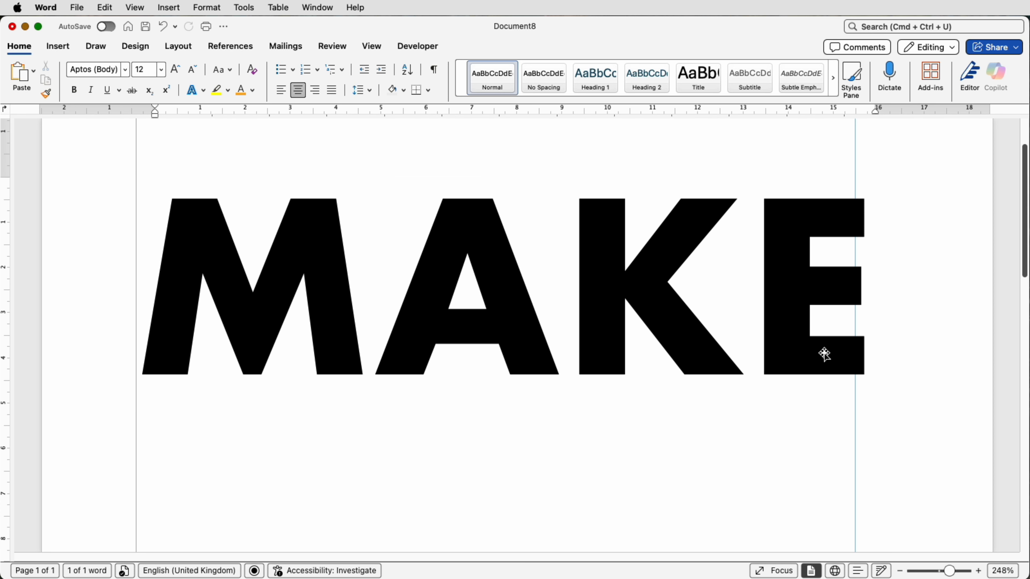
pyautogui.click(823, 352)
pyautogui.press('Left')
pyautogui.press('Left')
pyautogui.press('Left')
pyautogui.press('Left')
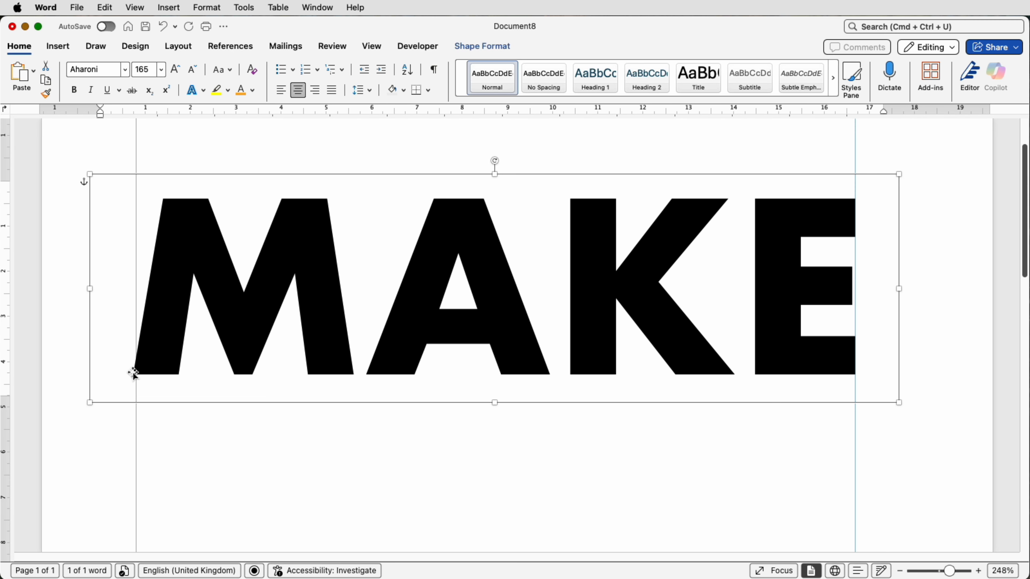
# - Set the MAKE text size to 164 pt and fine-tune its box position between the guide lines
pyautogui.click(150, 71)
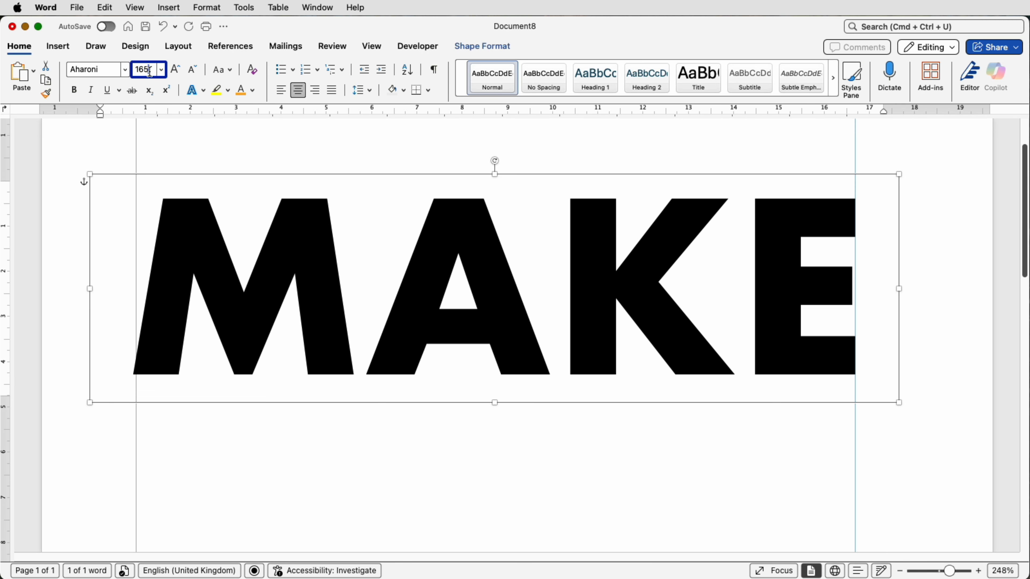
pyautogui.write('164')
pyautogui.press('Return')
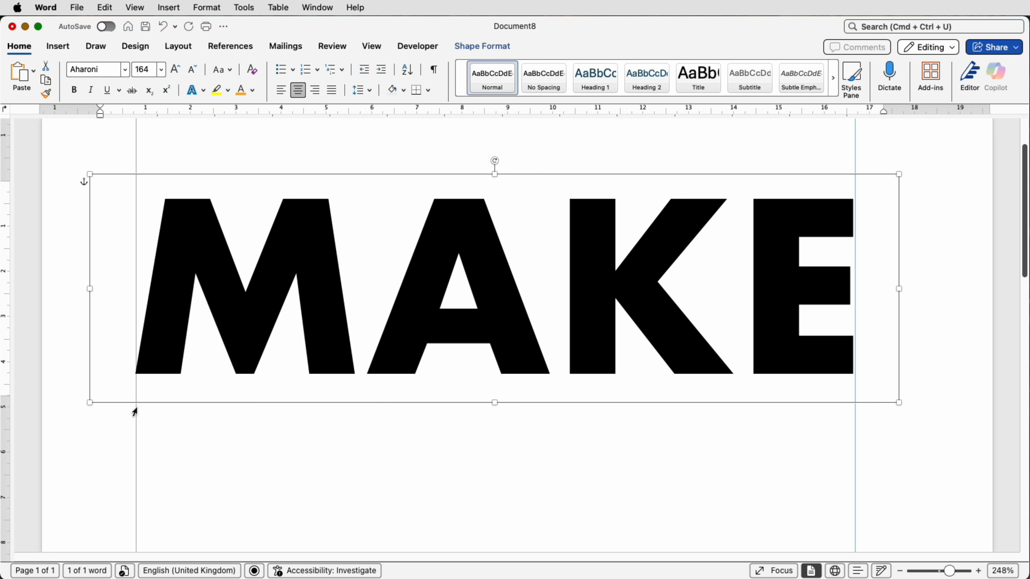
pyautogui.click(451, 424)
pyautogui.click(508, 334)
pyautogui.press('super+z')
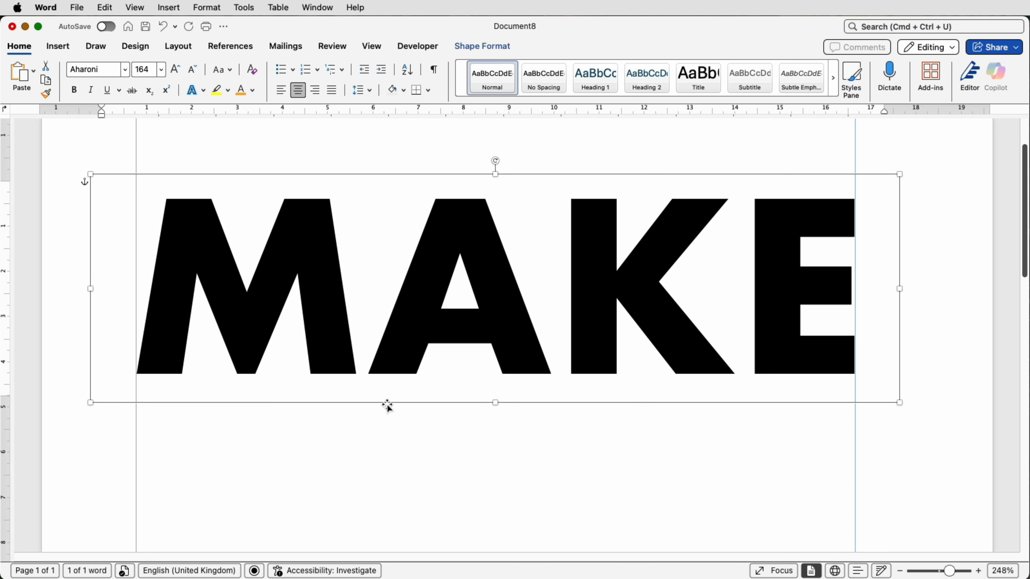
# - Duplicate the MAKE text box directly below the original
pyautogui.moveTo(949, 570); pyautogui.dragTo(938, 570)
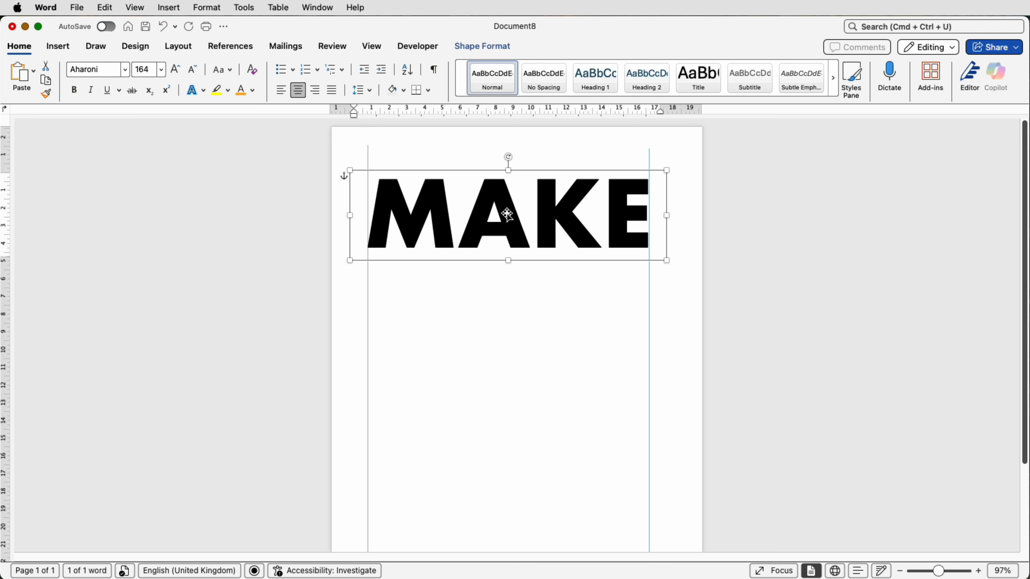
pyautogui.moveTo(507, 214); pyautogui.dragTo(509, 306)
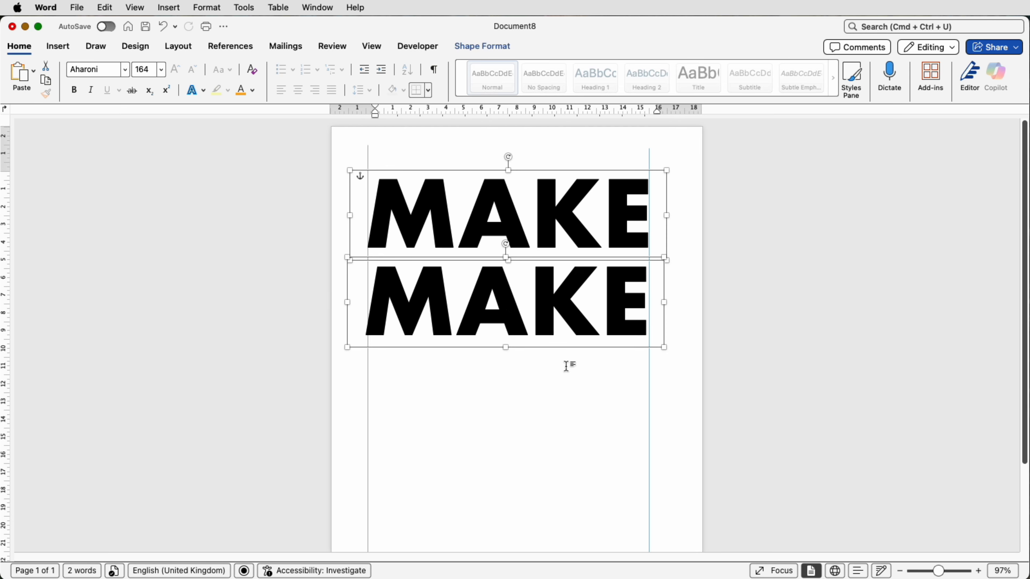
pyautogui.click(566, 409)
# - Replace the text of the lower copy with THE and insert spaces between its letters
pyautogui.click(583, 315)
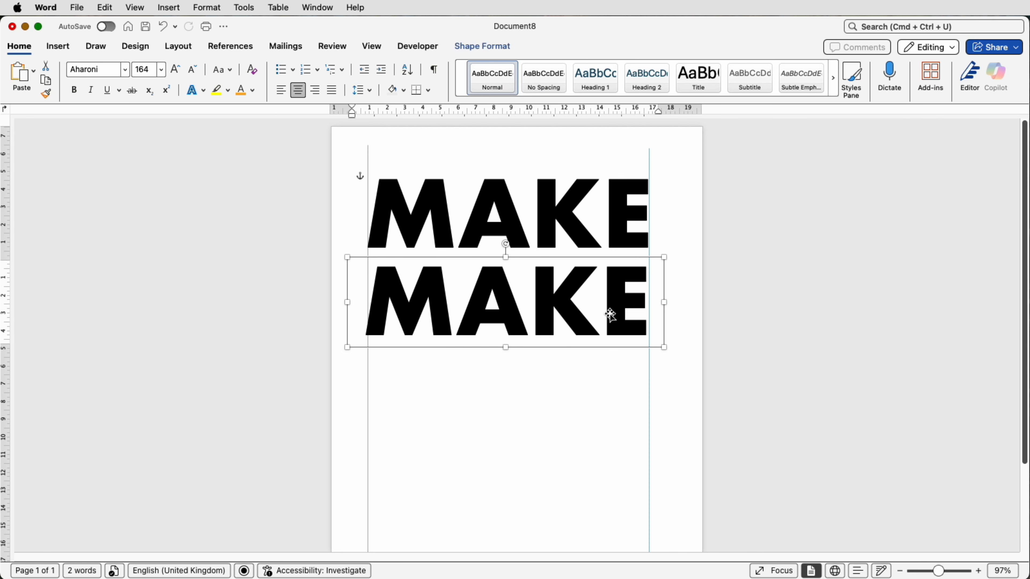
pyautogui.click(646, 313)
pyautogui.press('BackSpace')
pyautogui.press('BackSpace')
pyautogui.press('BackSpace')
pyautogui.press('BackSpace')
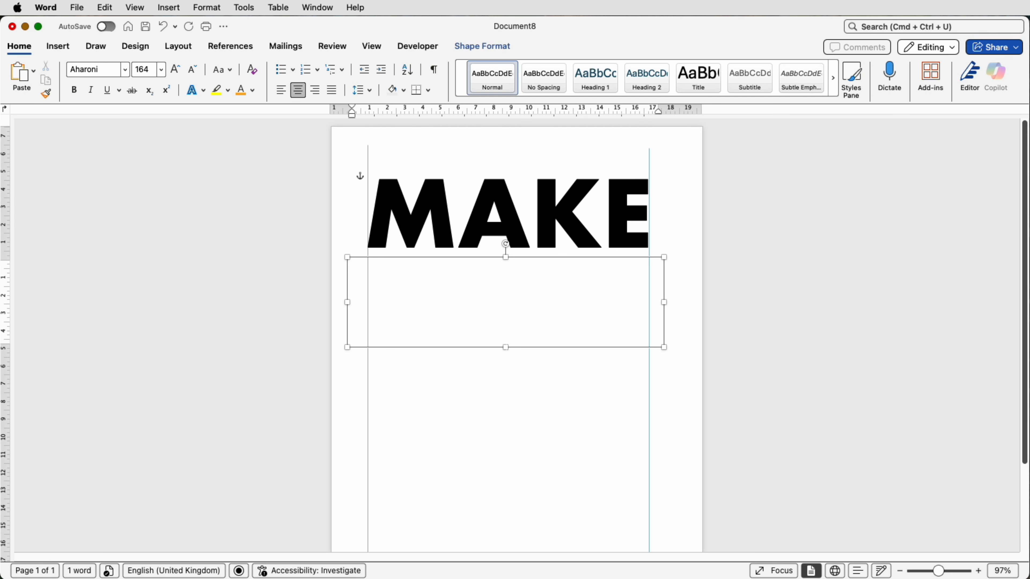
pyautogui.write('THE')
pyautogui.press('Left')
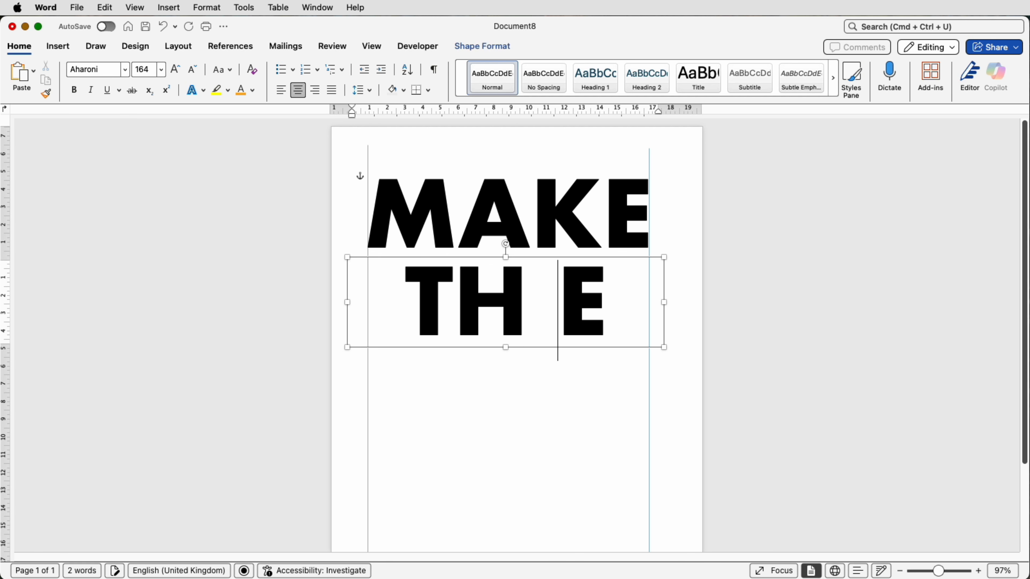
pyautogui.click(457, 298)
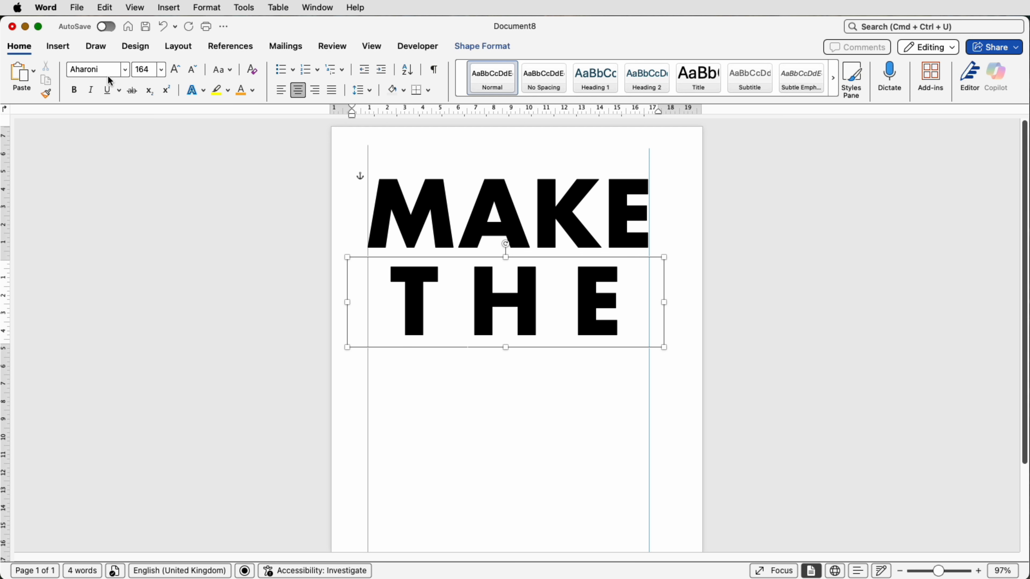
# - Enlarge the THE text box in width and height and increase its text to 210 pt
pyautogui.moveTo(664, 347); pyautogui.dragTo(680, 366)
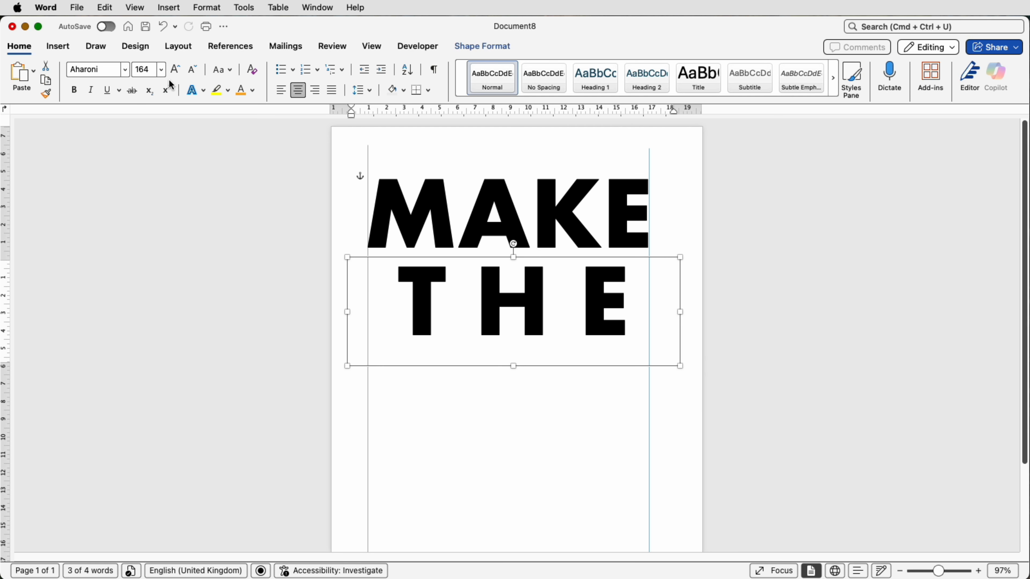
pyautogui.click(175, 70)
pyautogui.click(175, 71)
pyautogui.click(175, 71)
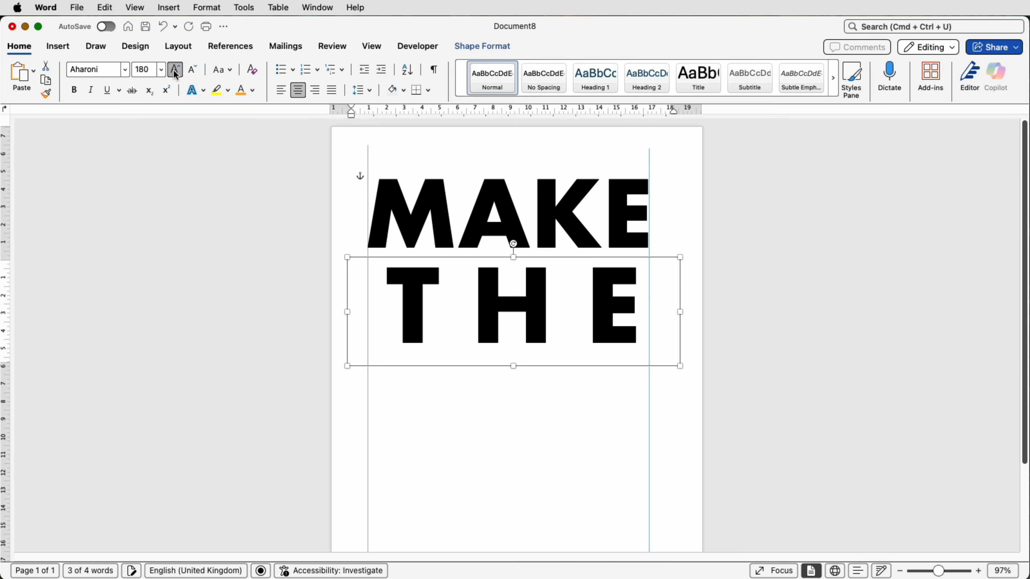
pyautogui.click(175, 70)
pyautogui.click(175, 71)
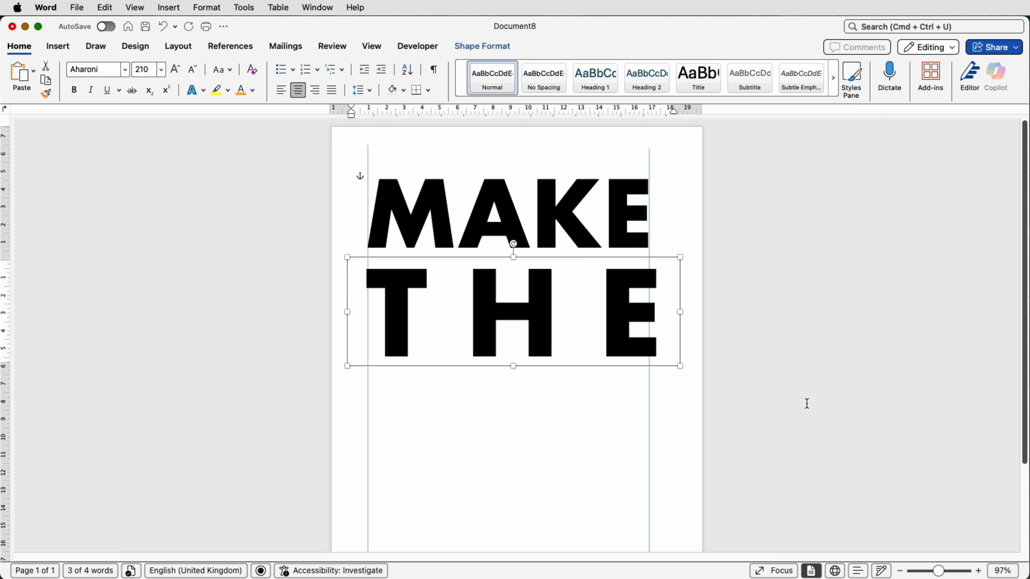
# - Set the THE text size to 205 pt and nudge its box left until the T meets the left guide line
pyautogui.moveTo(939, 572); pyautogui.dragTo(942, 571)
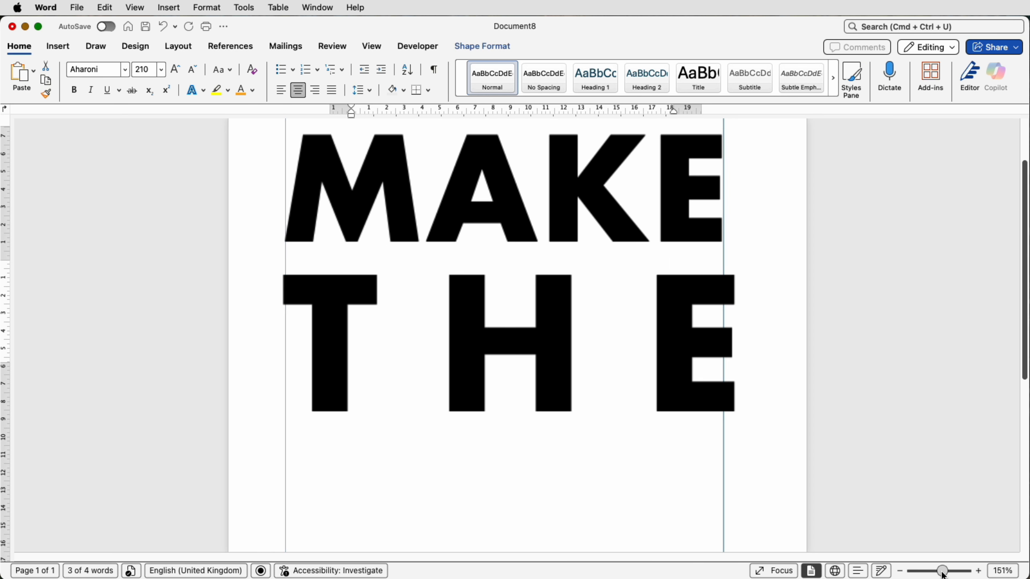
pyautogui.click(149, 69)
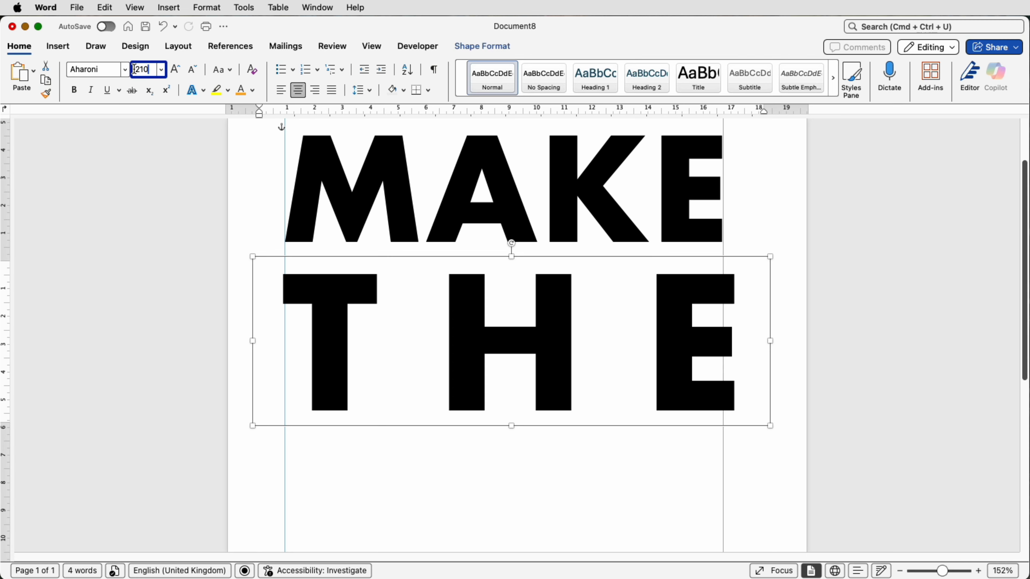
pyautogui.write('205')
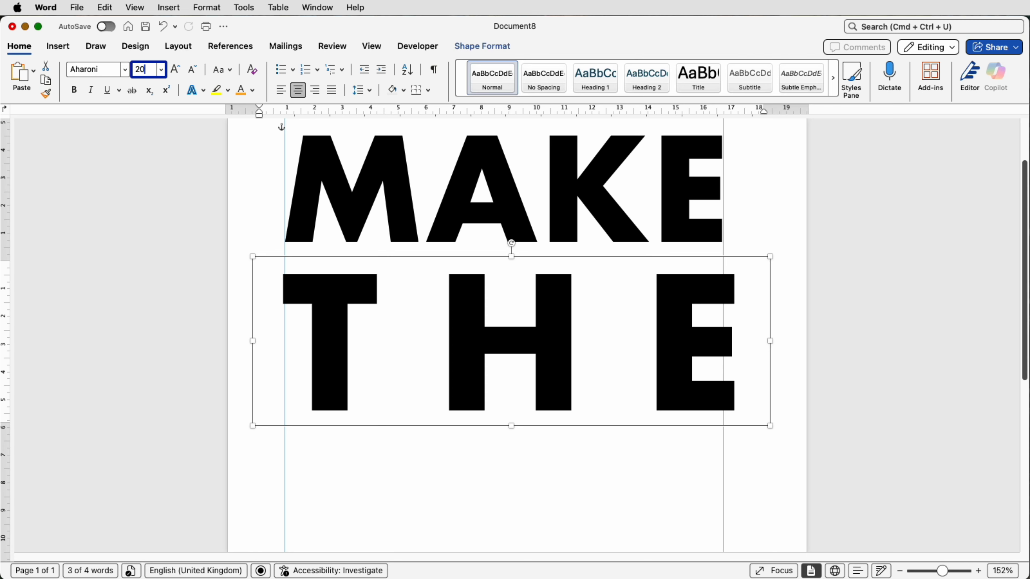
pyautogui.press('Return')
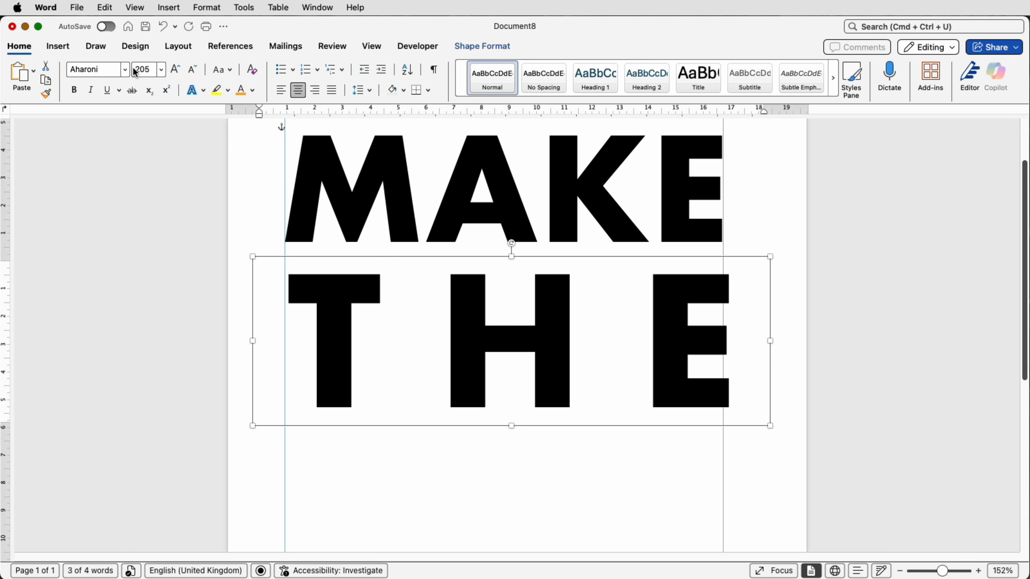
pyautogui.click(464, 478)
pyautogui.click(466, 371)
pyautogui.press('Left')
pyautogui.press('Left')
pyautogui.press('Left')
pyautogui.press('Left')
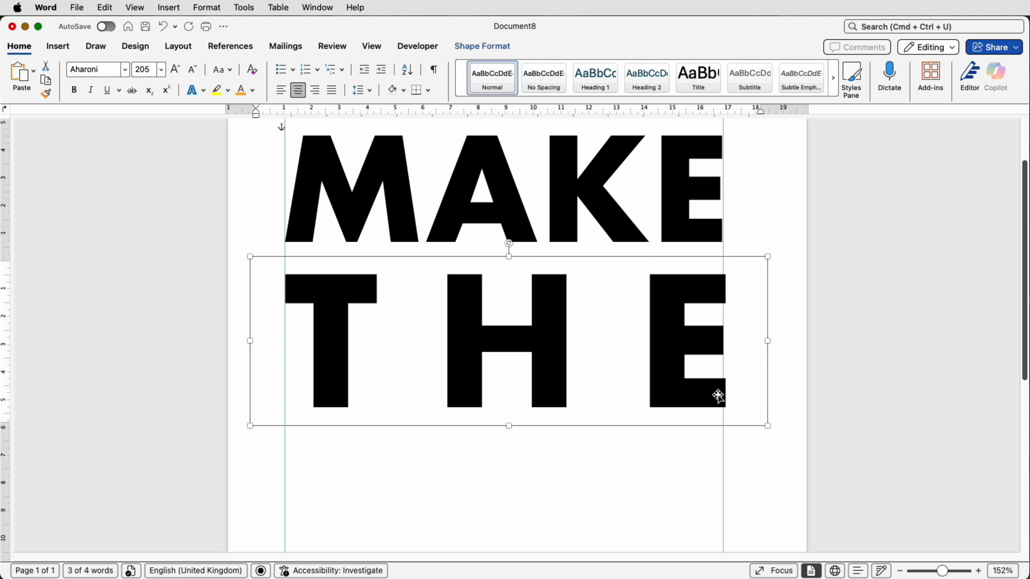
# - Set the THE text size to 204 pt and nudge its box slightly left to fit between both guide lines
pyautogui.click(150, 70)
pyautogui.write('204')
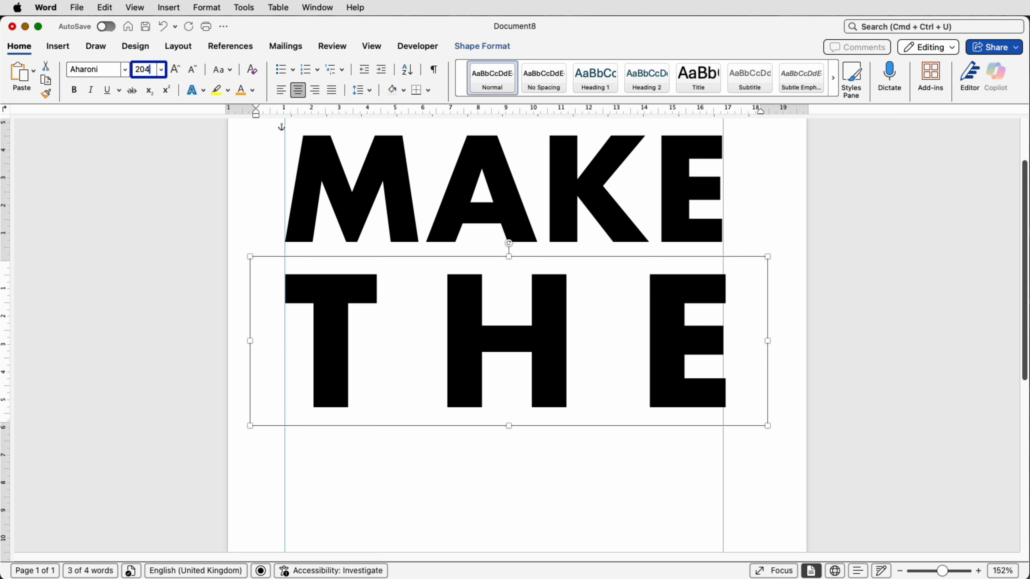
pyautogui.press('Return')
pyautogui.press('Left')
pyautogui.press('Left')
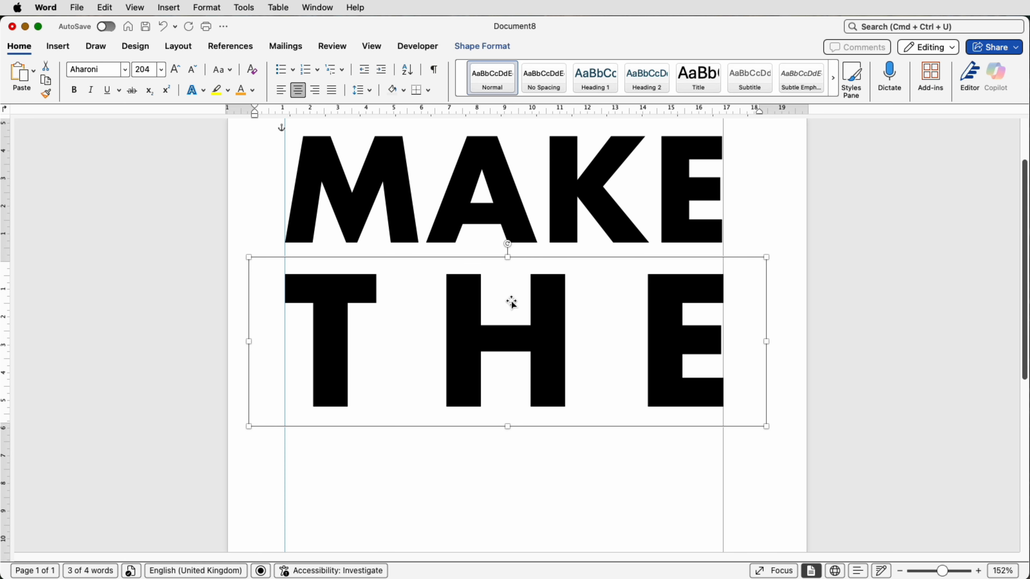
# - Set the MAKE text size to 165 pt so it reaches both guide lines, and deselect its box
pyautogui.click(635, 233)
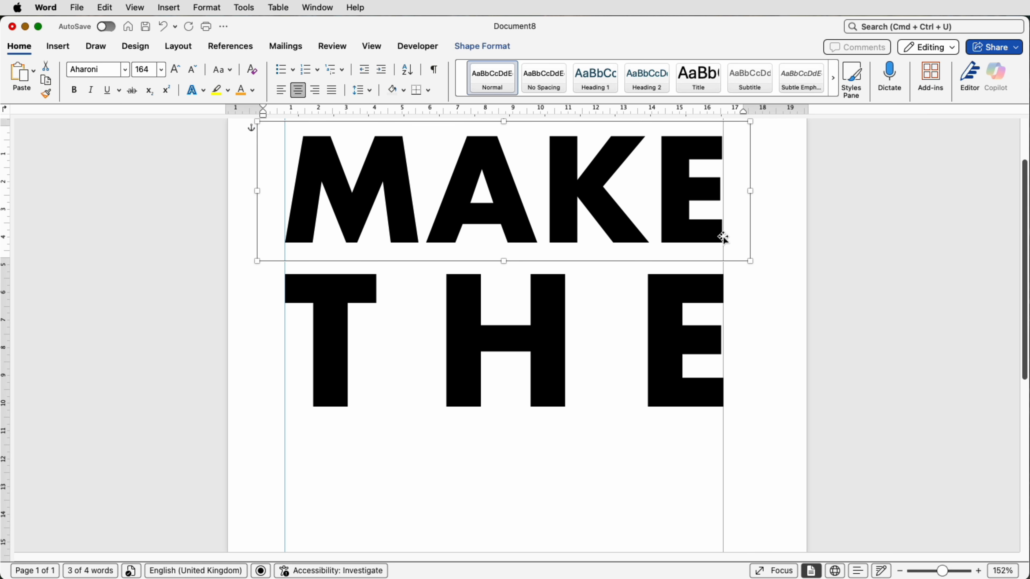
pyautogui.click(151, 70)
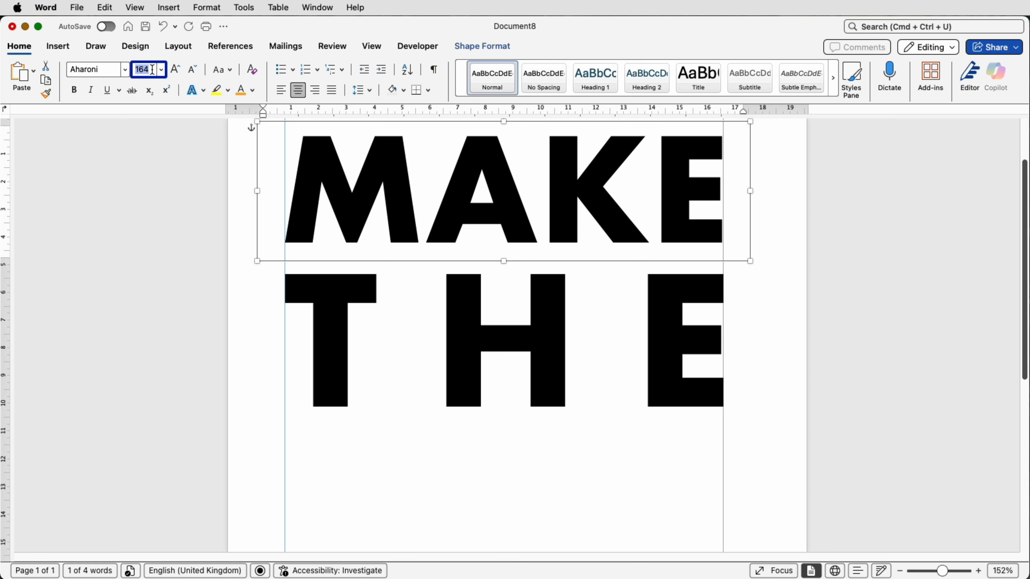
pyautogui.write('165')
pyautogui.press('Return')
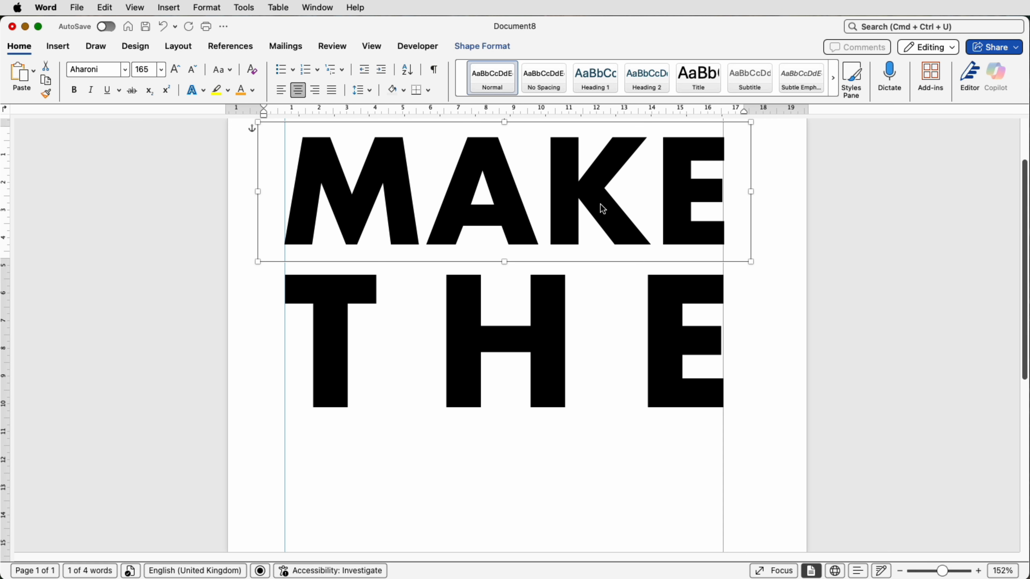
pyautogui.click(591, 453)
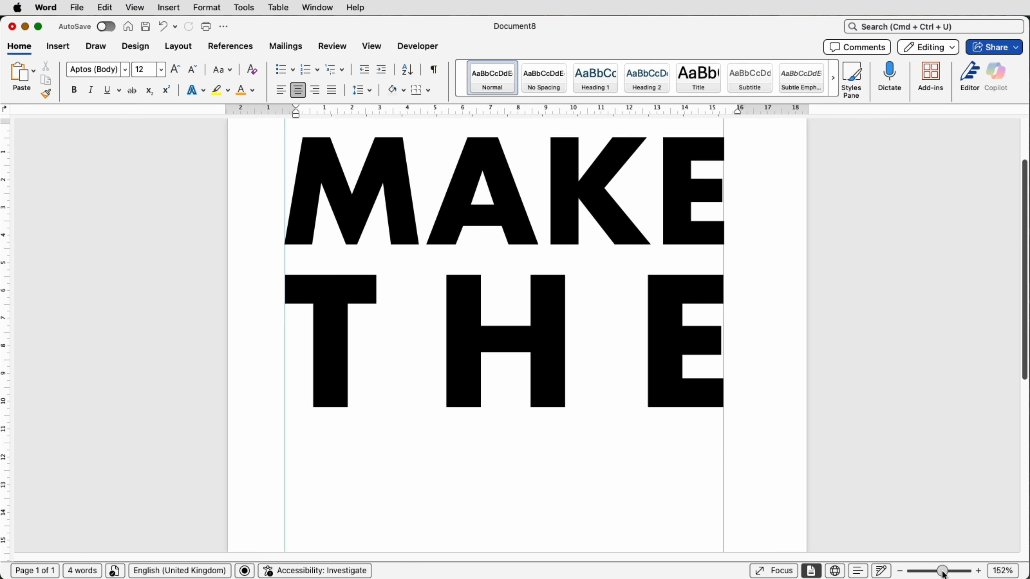
# - Duplicate the THE text box straight down below the original
pyautogui.moveTo(943, 574); pyautogui.dragTo(932, 574)
pyautogui.click(523, 282)
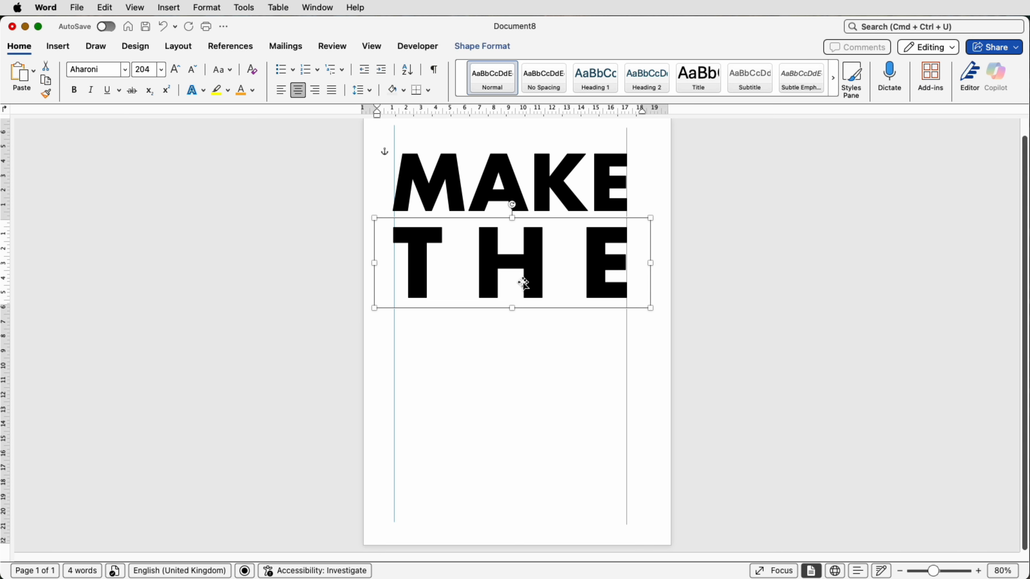
pyautogui.moveTo(533, 285); pyautogui.dragTo(533, 375)
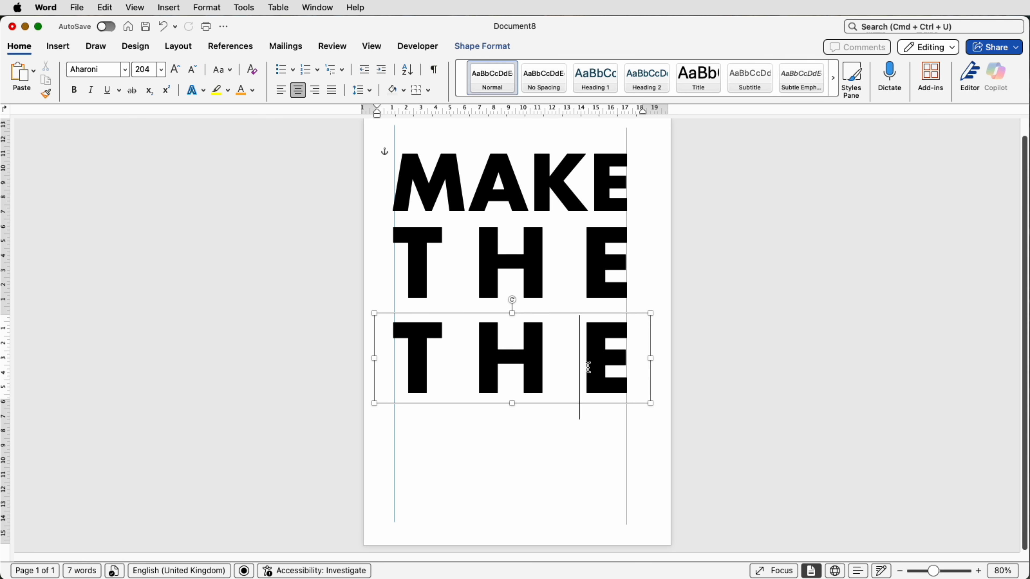
# - Replace the text of the third text box with WOR and widen the box slightly
pyautogui.press('super+a')
pyautogui.write('WOR')
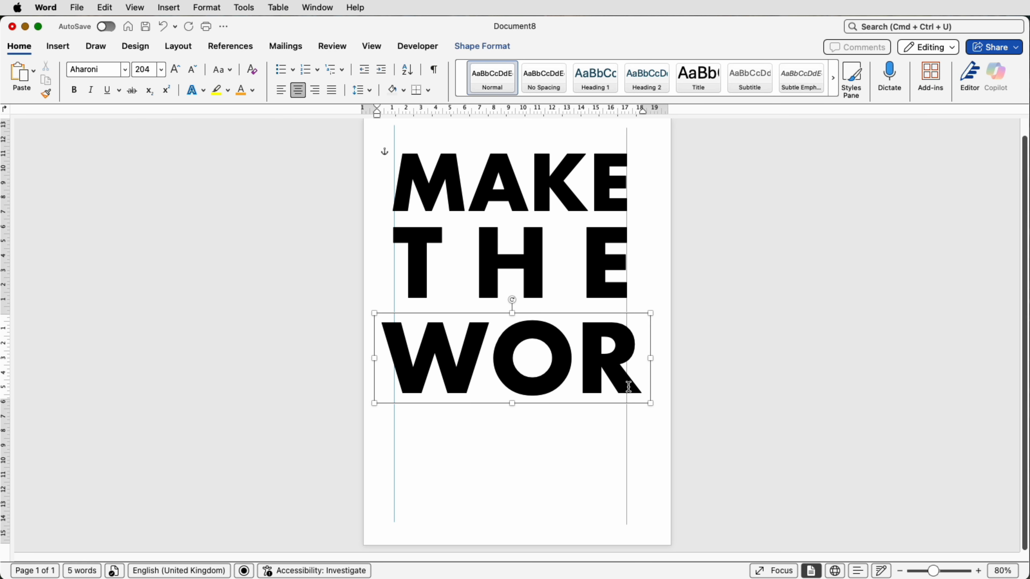
pyautogui.moveTo(653, 363)
pyautogui.mouseDown()
pyautogui.moveTo(754, 368)
pyautogui.moveTo(653, 359)
pyautogui.mouseUp()
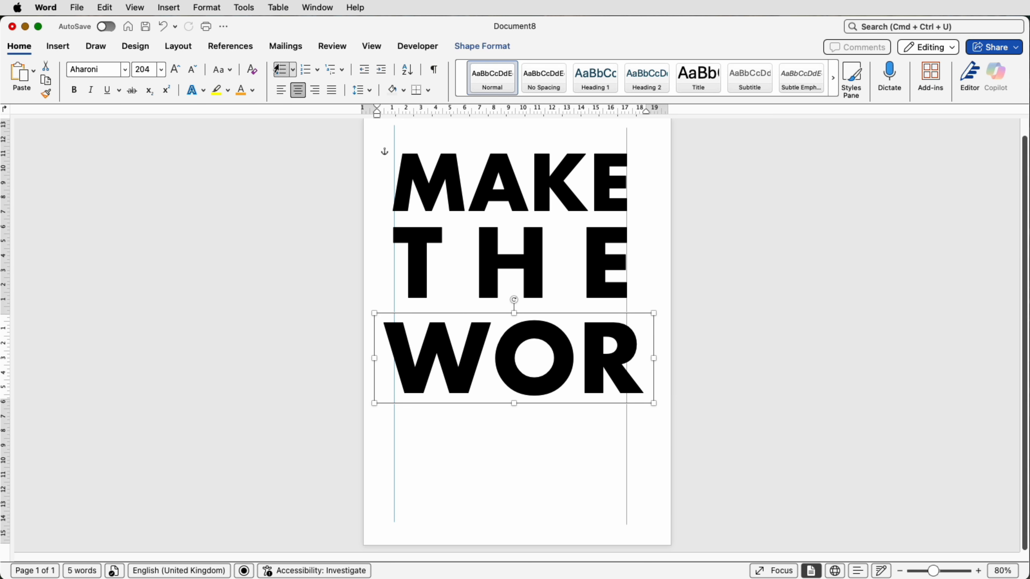
# - Complete the third box's text as WORDS and reduce its size to 120 pt
pyautogui.click(190, 71)
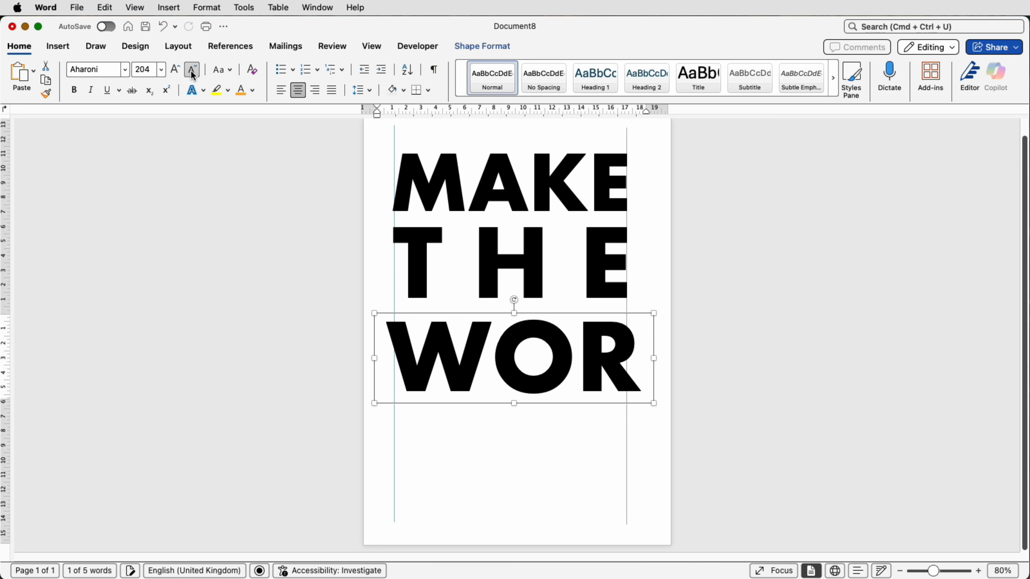
pyautogui.click(191, 71)
pyautogui.click(191, 72)
pyautogui.click(190, 71)
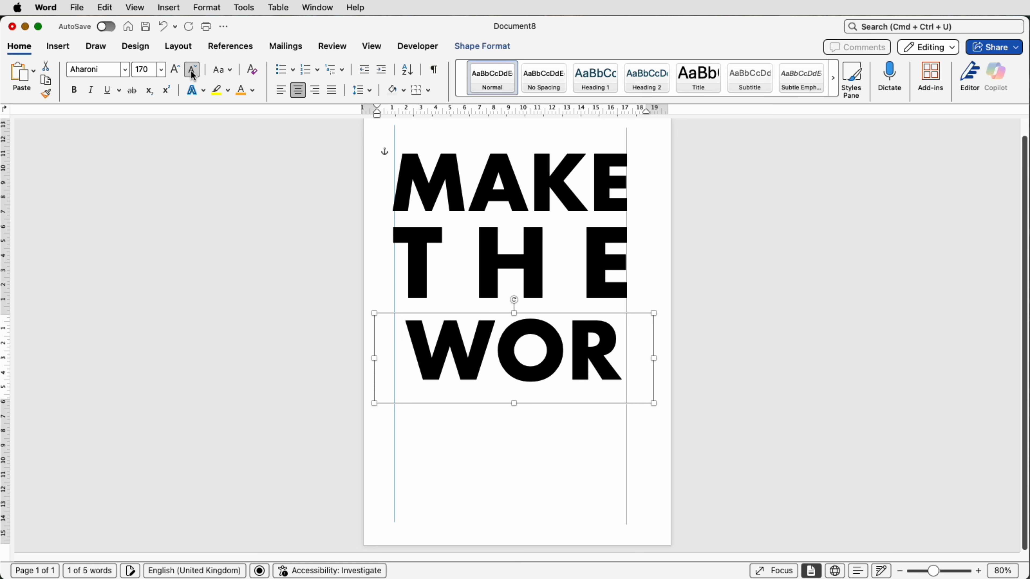
pyautogui.click(190, 71)
pyautogui.click(191, 71)
pyautogui.click(191, 71)
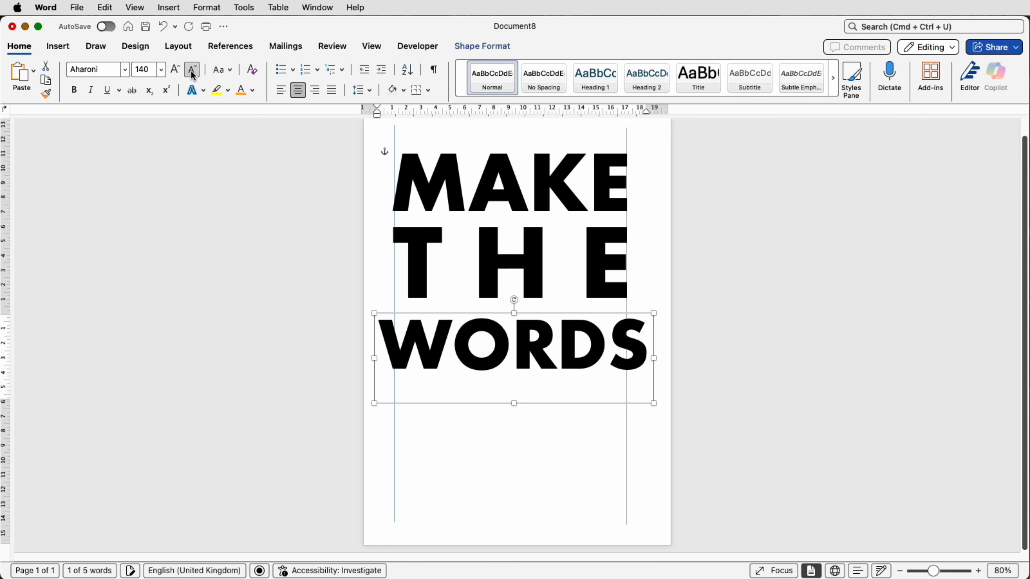
pyautogui.click(190, 72)
pyautogui.scroll(5, 162, 57)
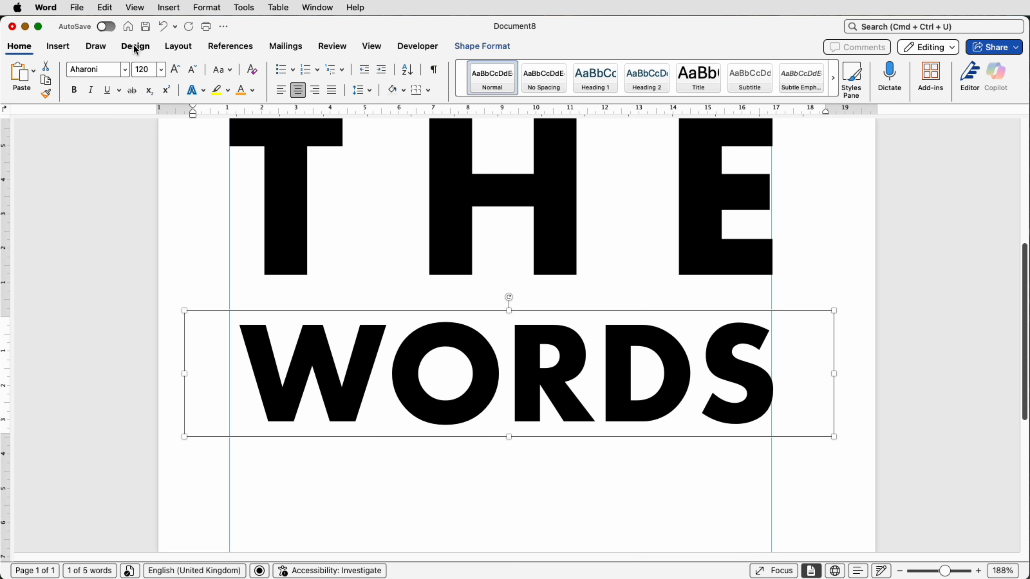
# - Try the WORDS text at 125 pt and set it to 121 pt
pyautogui.click(148, 69)
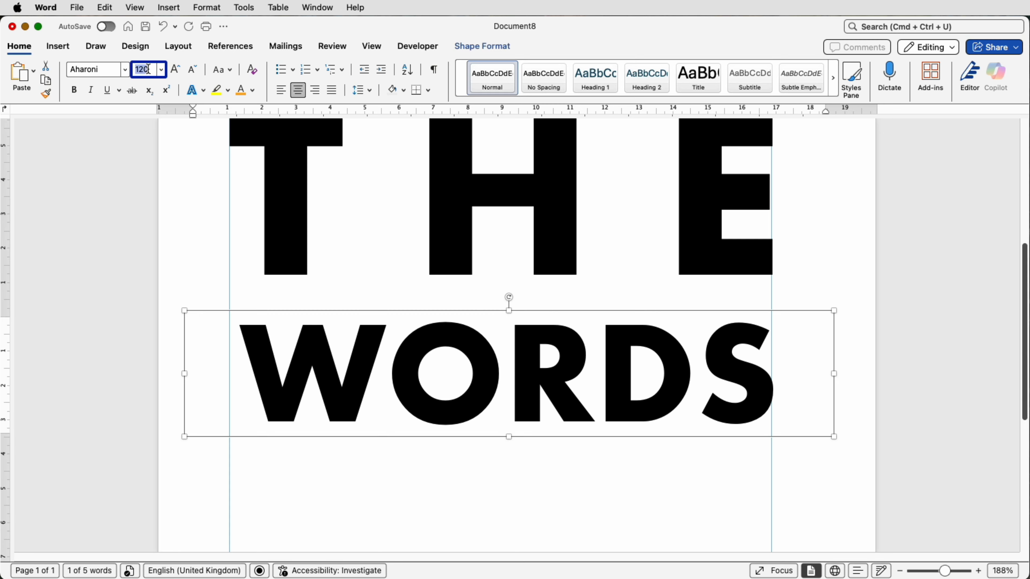
pyautogui.write('5')
pyautogui.press('Return')
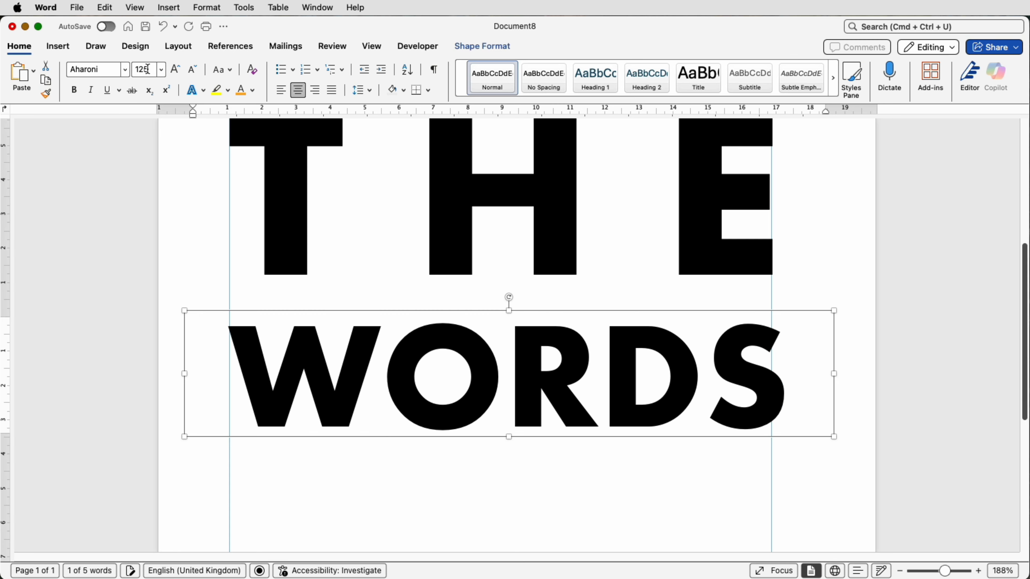
pyautogui.click(150, 70)
pyautogui.write('1')
pyautogui.press('Return')
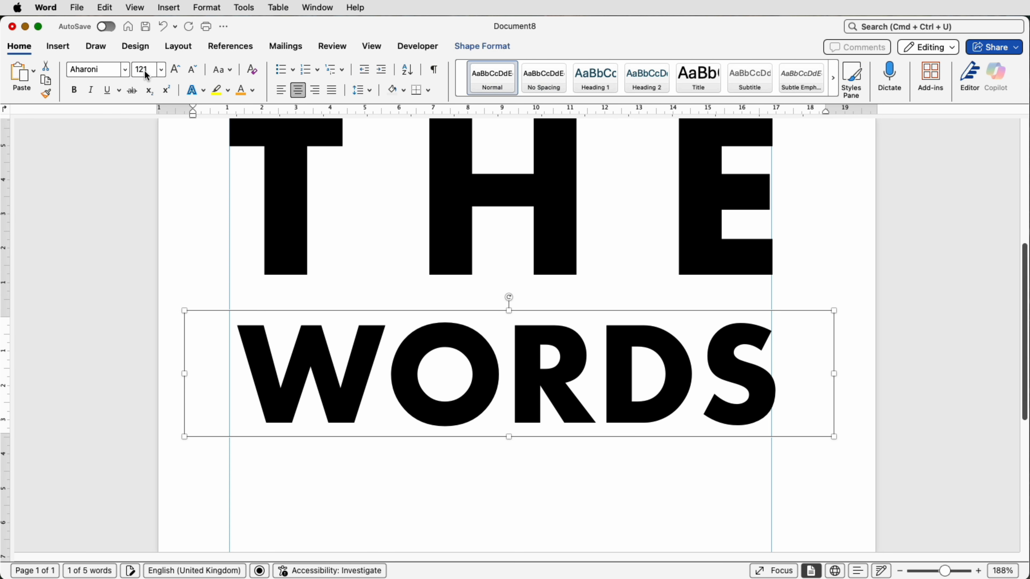
# - Nudge the WORDS box slightly left and set its text size to 122 pt to fit between both guide lines
pyautogui.click(658, 467)
pyautogui.click(654, 398)
pyautogui.scroll(2, 654, 397)
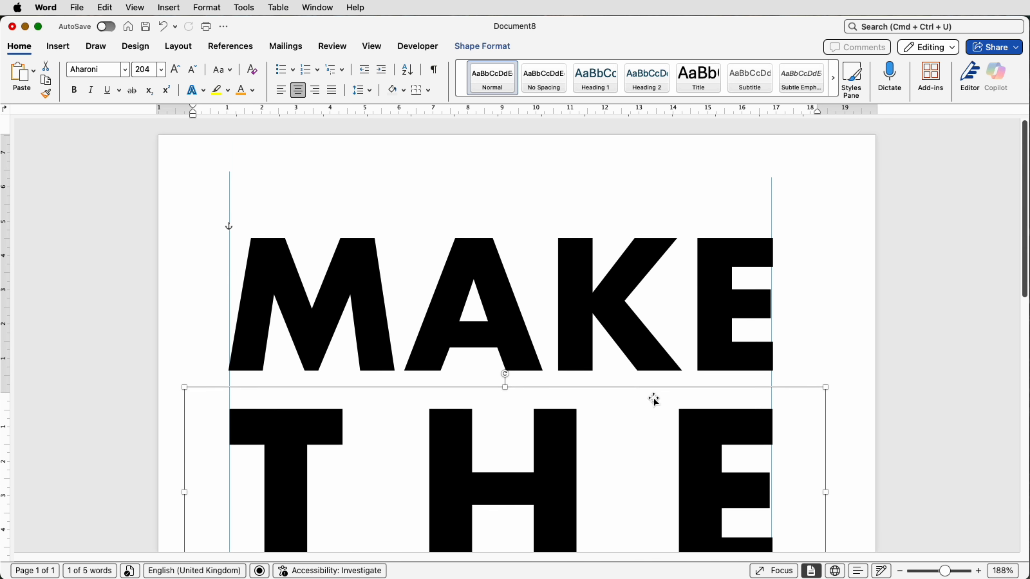
pyautogui.scroll(-7, 654, 397)
pyautogui.click(655, 398)
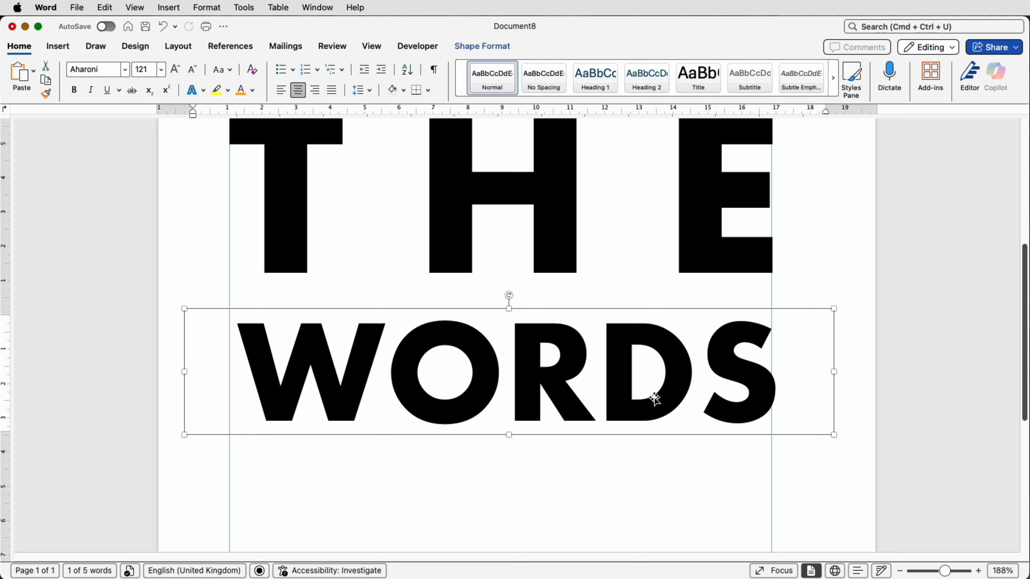
pyautogui.press('super+z')
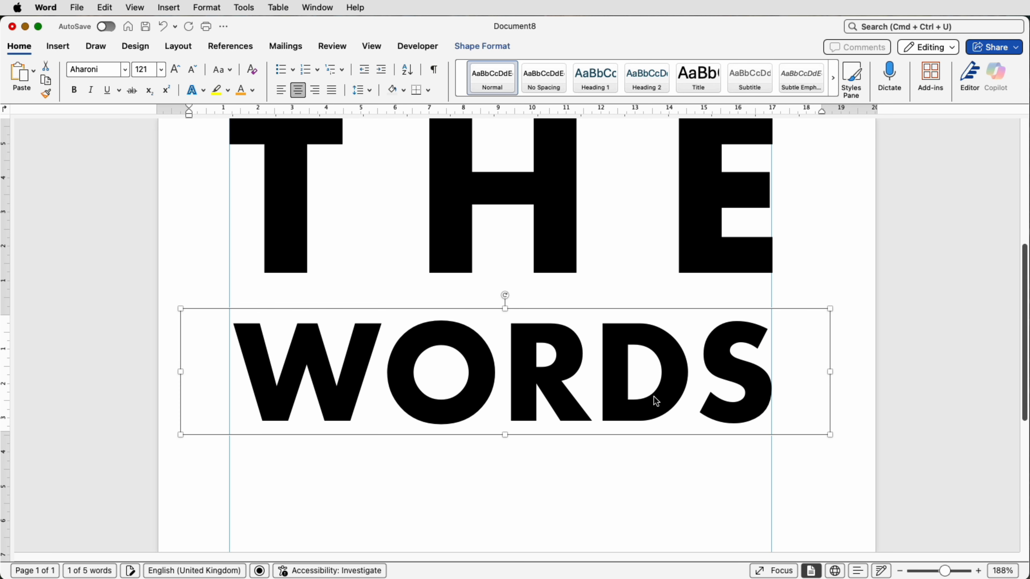
pyautogui.click(150, 73)
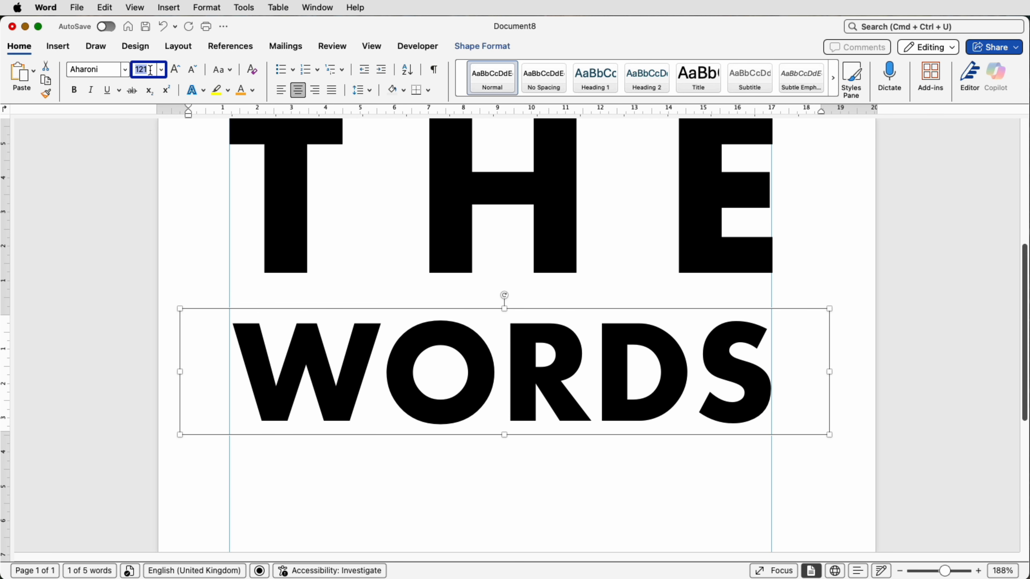
pyautogui.write('1')
pyautogui.press('Return')
pyautogui.scroll(-5, 458, 308)
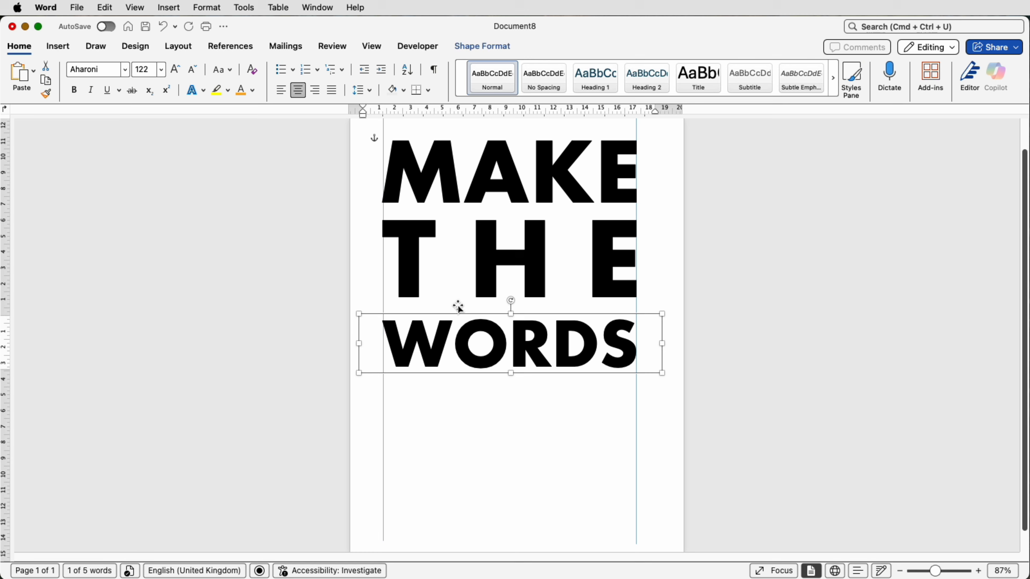
# - Duplicate the WORDS text box straight down below the original
pyautogui.click(490, 339)
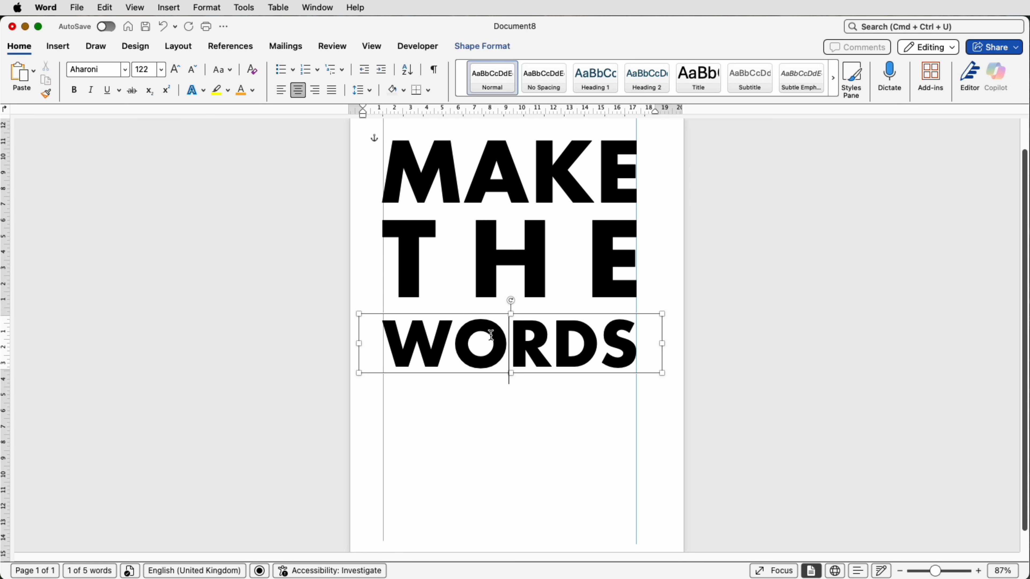
pyautogui.click(498, 413)
pyautogui.click(493, 342)
pyautogui.moveTo(493, 341); pyautogui.dragTo(495, 410)
# - Set the duplicated text's font to Abadi MT and extend its box downward
pyautogui.tripleClick(496, 412)
pyautogui.click(125, 70)
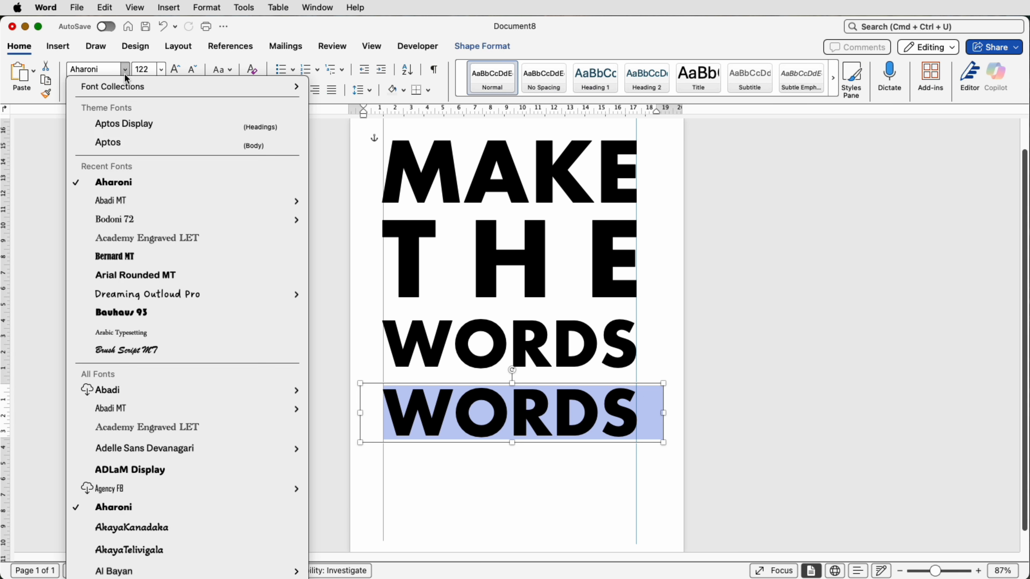
pyautogui.click(111, 198)
pyautogui.moveTo(512, 446); pyautogui.dragTo(512, 470)
# - Replace the duplicated text with IDENTICAL and enlarge it to 135 pt
pyautogui.doubleClick(522, 447)
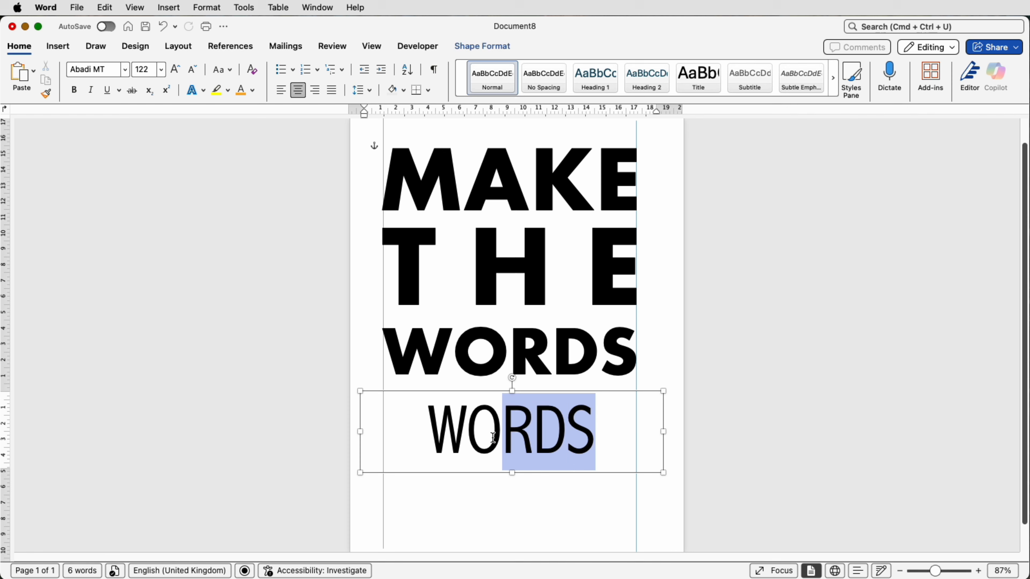
pyautogui.write('IDENTICAL')
pyautogui.click(543, 431)
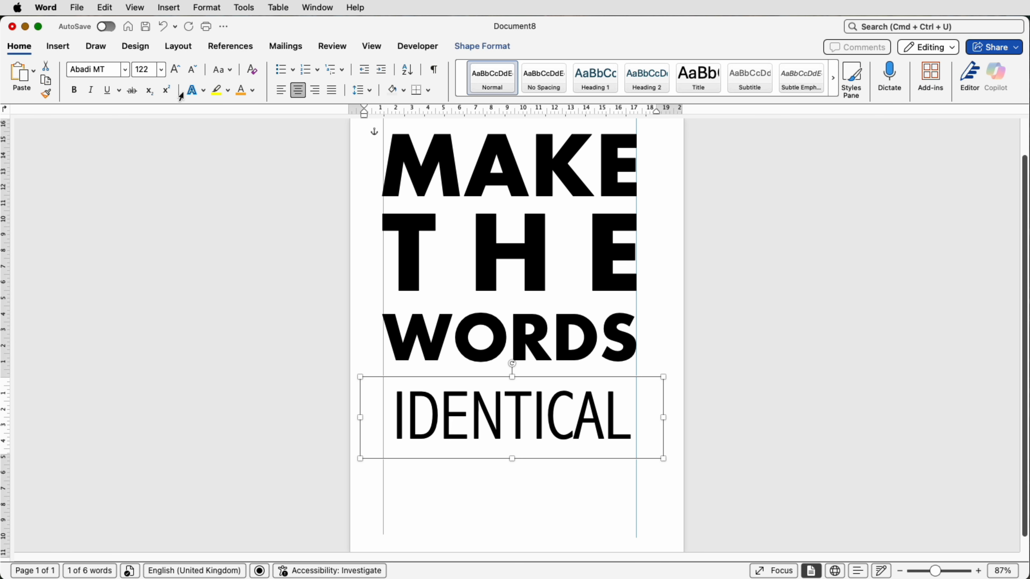
pyautogui.click(174, 72)
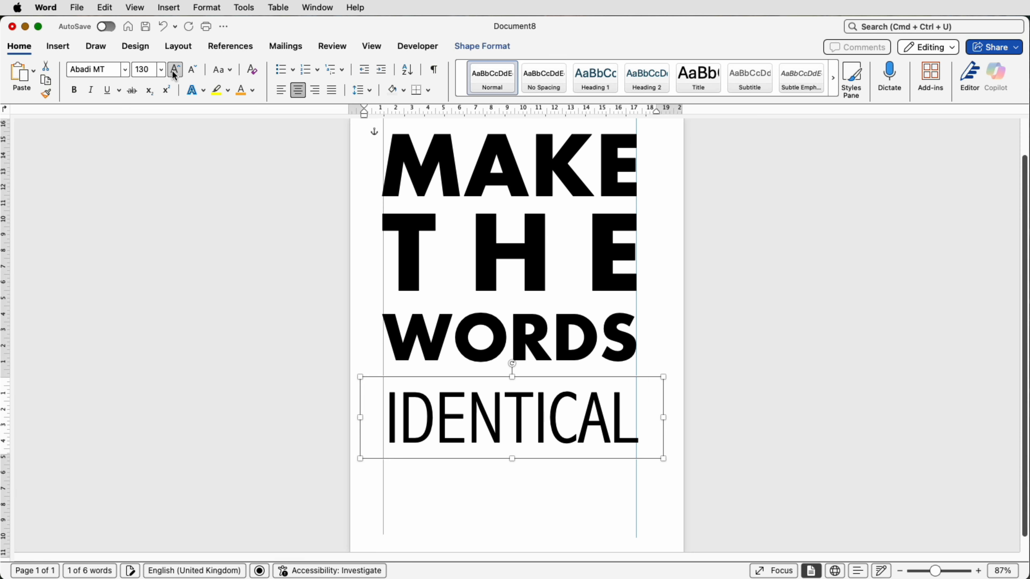
pyautogui.click(150, 71)
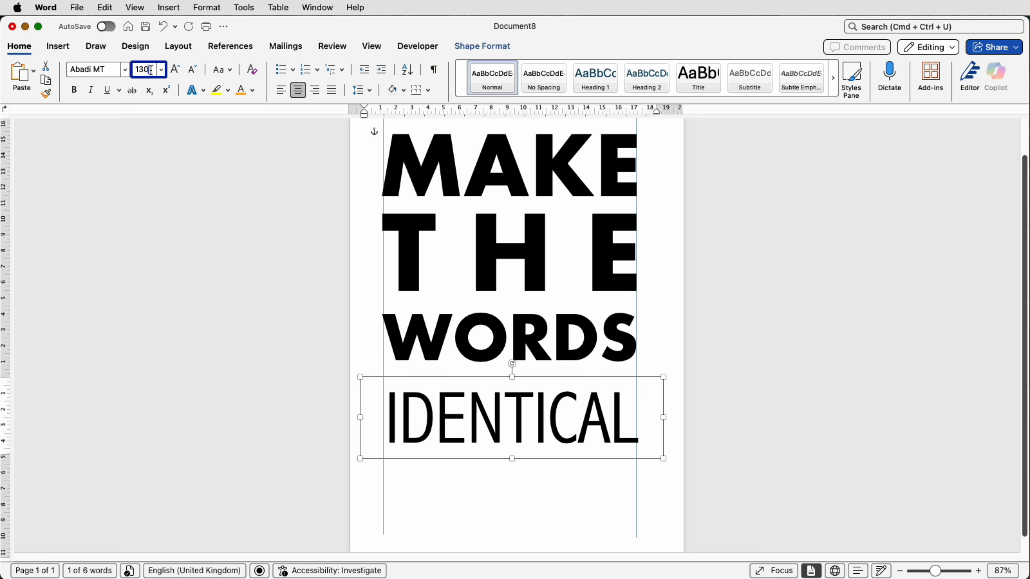
pyautogui.doubleClick(151, 71)
pyautogui.write('1')
pyautogui.press('Return')
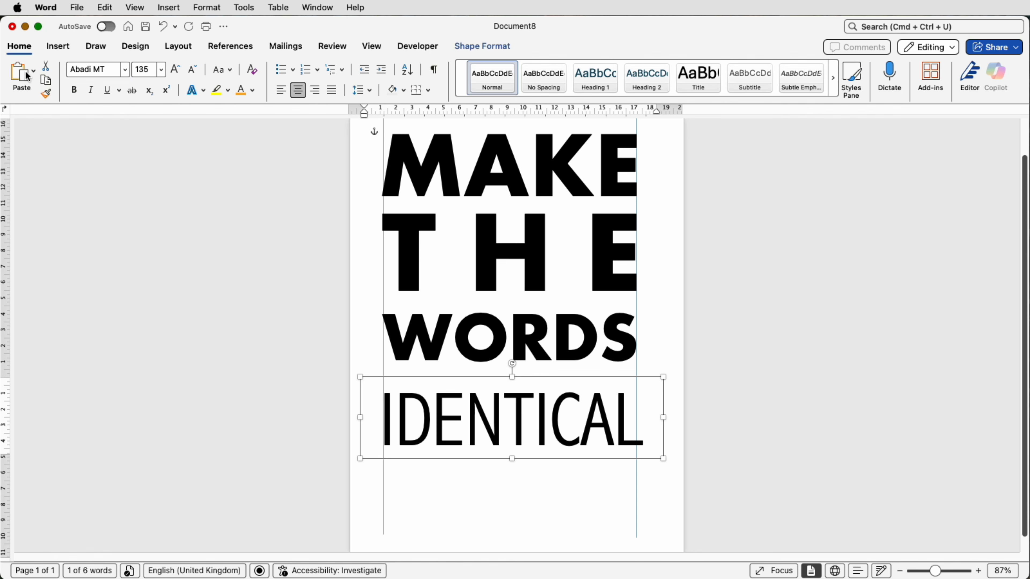
# - Nudge the IDENTICAL box slightly left and set its text size to 132 pt to fit between both guide lines
pyautogui.click(149, 66)
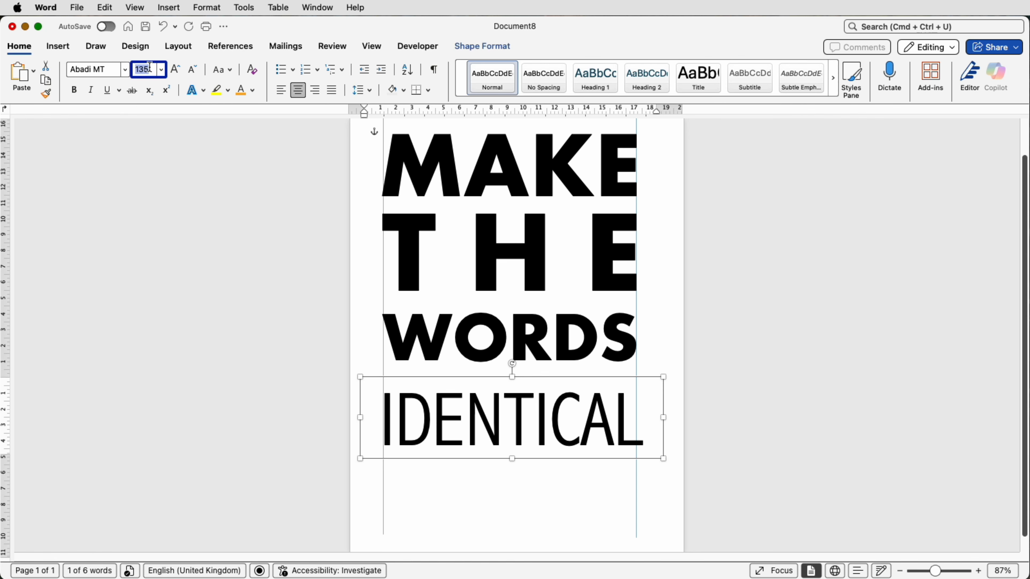
pyautogui.write('133')
pyautogui.press('Return')
pyautogui.click(489, 428)
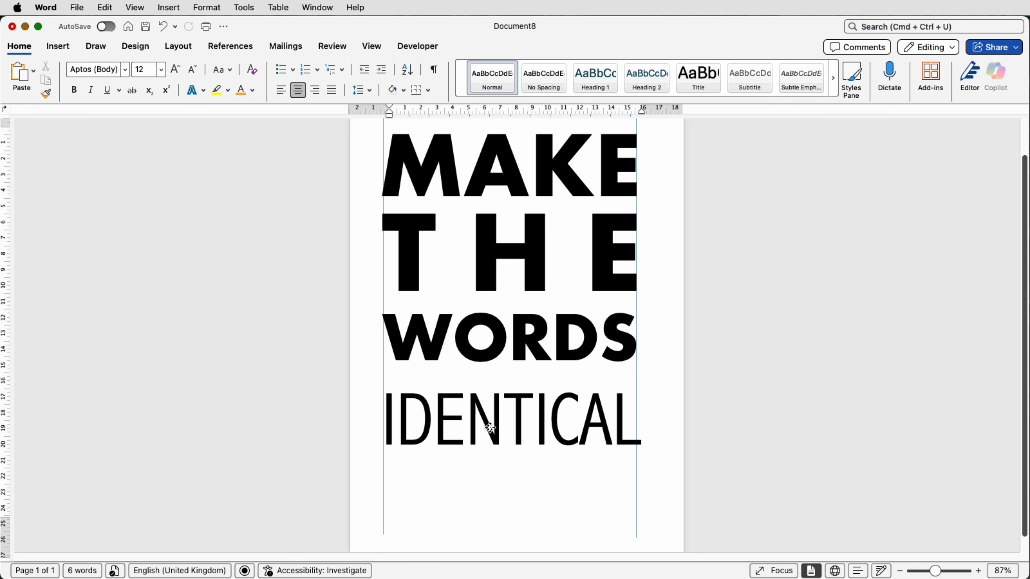
pyautogui.click(490, 429)
pyautogui.press('Left')
pyautogui.press('Left')
pyautogui.press('Left')
pyautogui.press('Left')
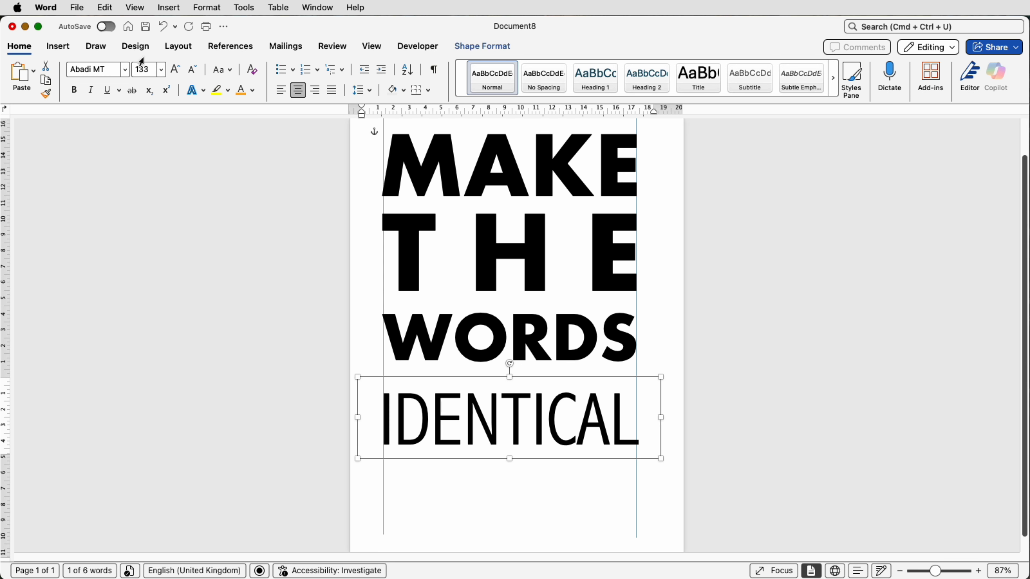
pyautogui.click(149, 68)
pyautogui.write('132')
pyautogui.press('Return')
# - Duplicate the IDENTICAL box below as WIDTH in Aharoni at 142 pt, and nudge it slightly right to fit the guide lines
pyautogui.moveTo(515, 422); pyautogui.dragTo(511, 477)
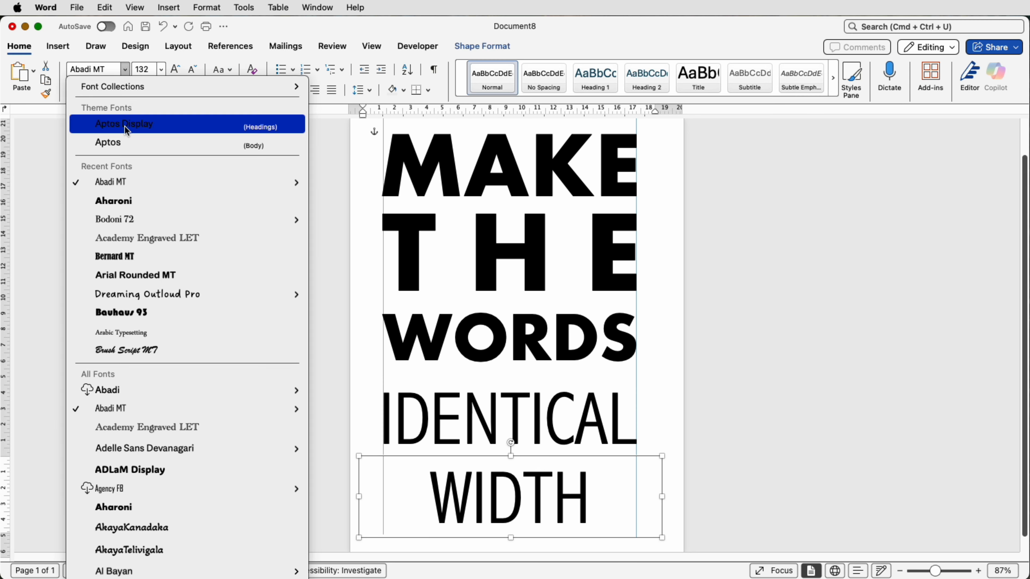
pyautogui.click(150, 73)
pyautogui.write('1')
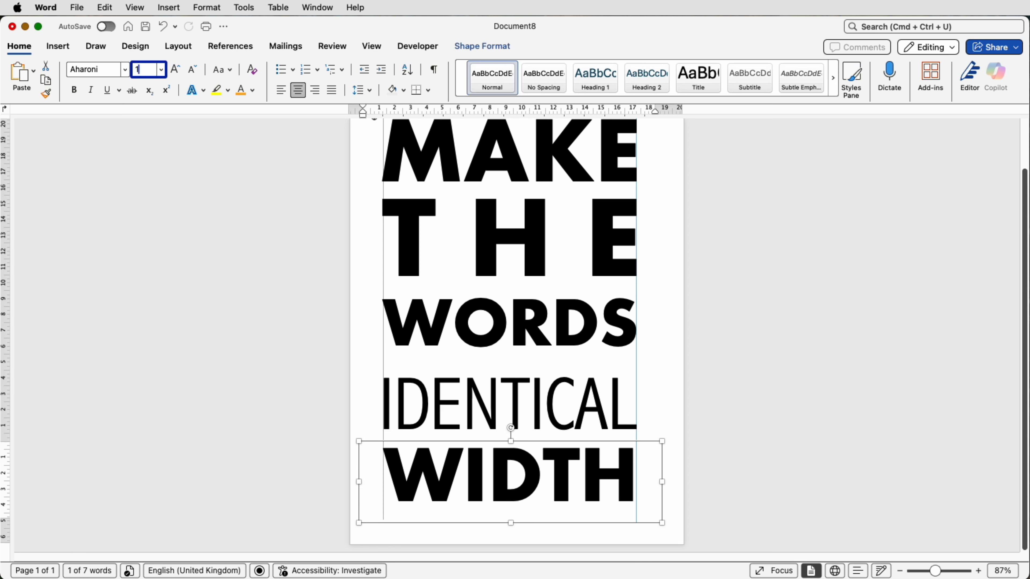
pyautogui.press('Return')
pyautogui.press('Right')
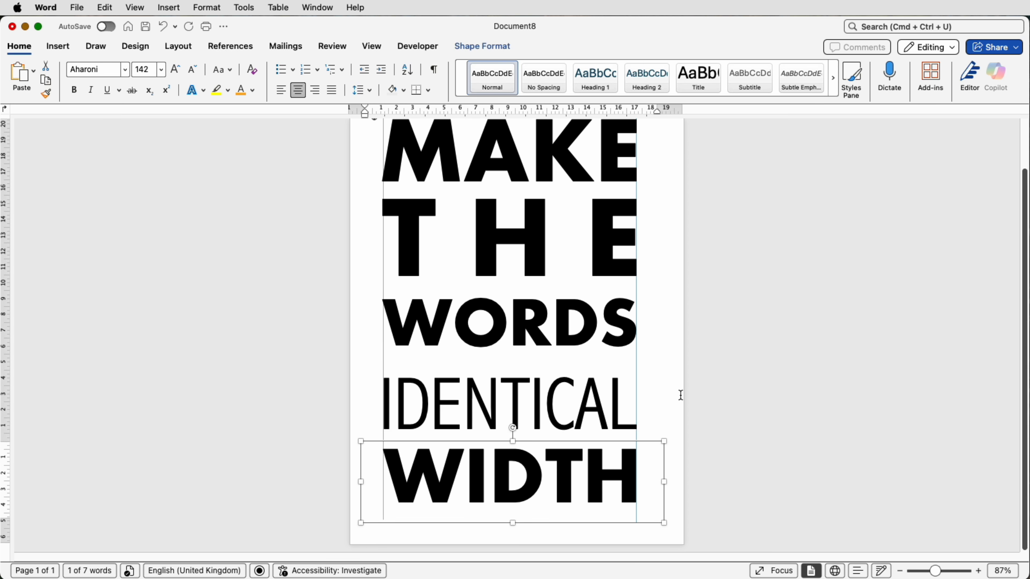
pyautogui.moveTo(940, 572); pyautogui.dragTo(928, 571)
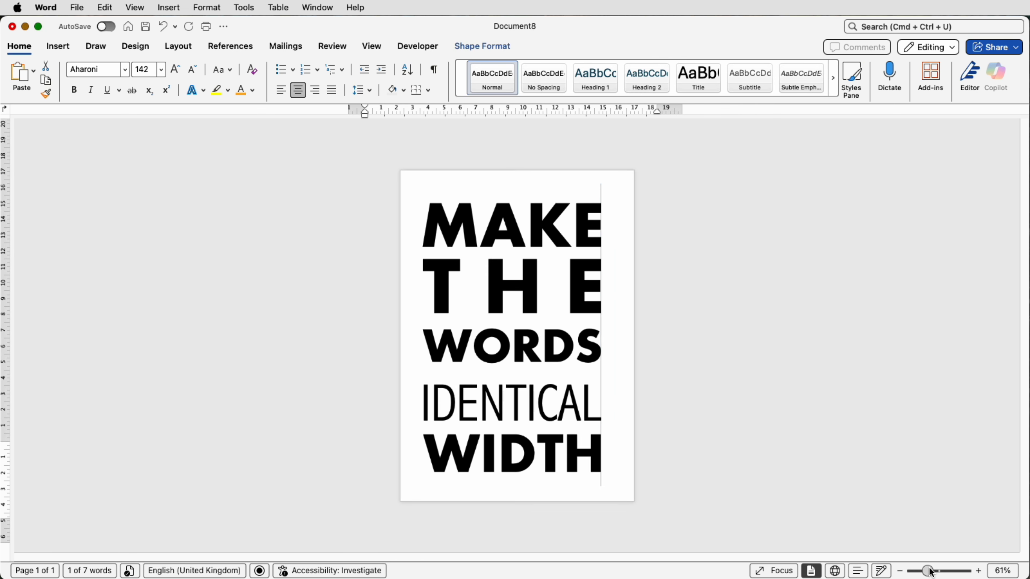
pyautogui.click(721, 369)
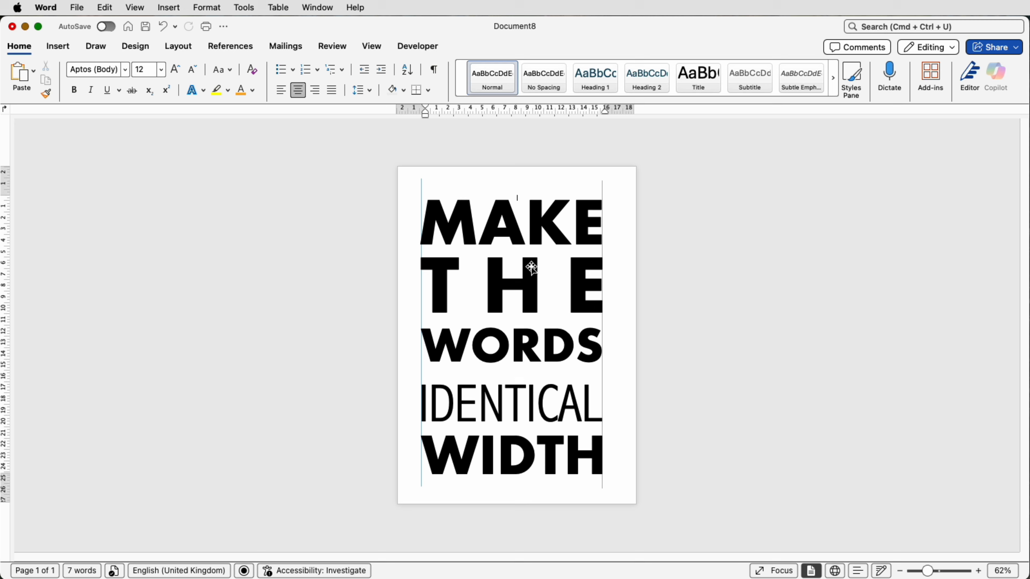
# - Distribute the five word boxes vertically, aligned relative to the selected objects
pyautogui.click(539, 223)
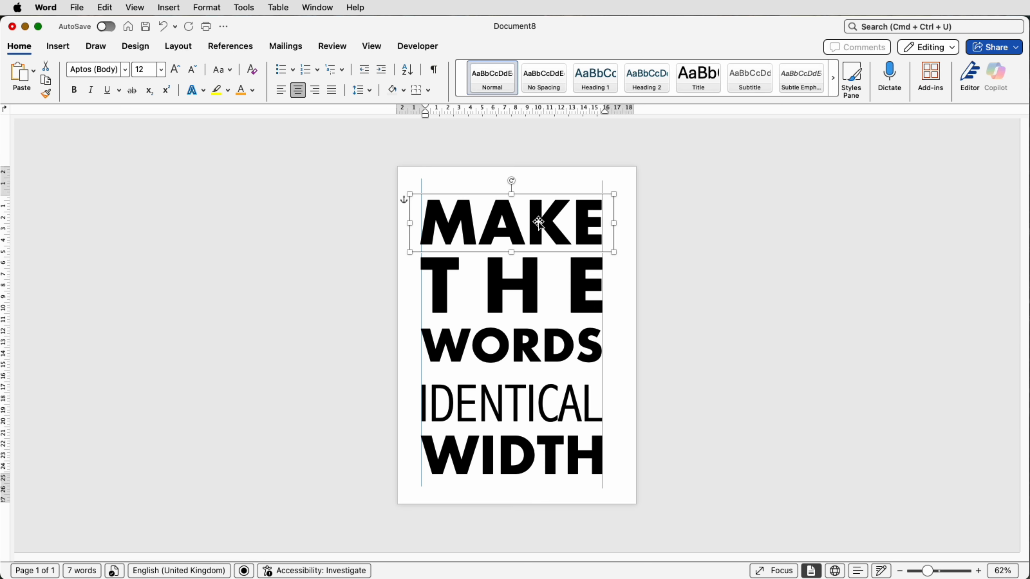
pyautogui.keyDown('shift'); pyautogui.click(534, 268); pyautogui.keyUp('shift')
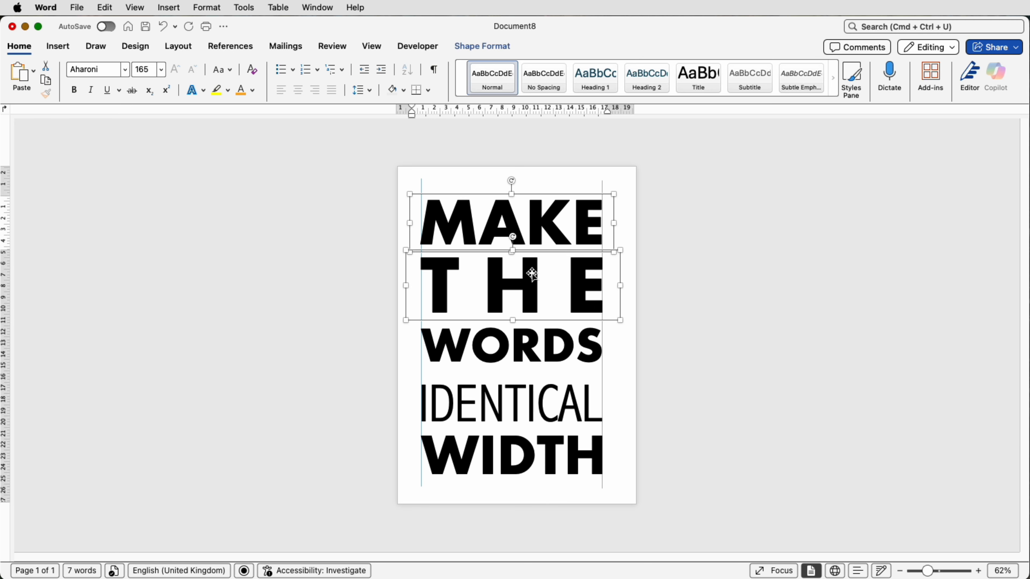
pyautogui.keyDown('shift'); pyautogui.click(539, 340); pyautogui.keyUp('shift')
pyautogui.keyDown('shift'); pyautogui.click(539, 418); pyautogui.keyUp('shift')
pyautogui.keyDown('shift'); pyautogui.click(538, 450); pyautogui.keyUp('shift')
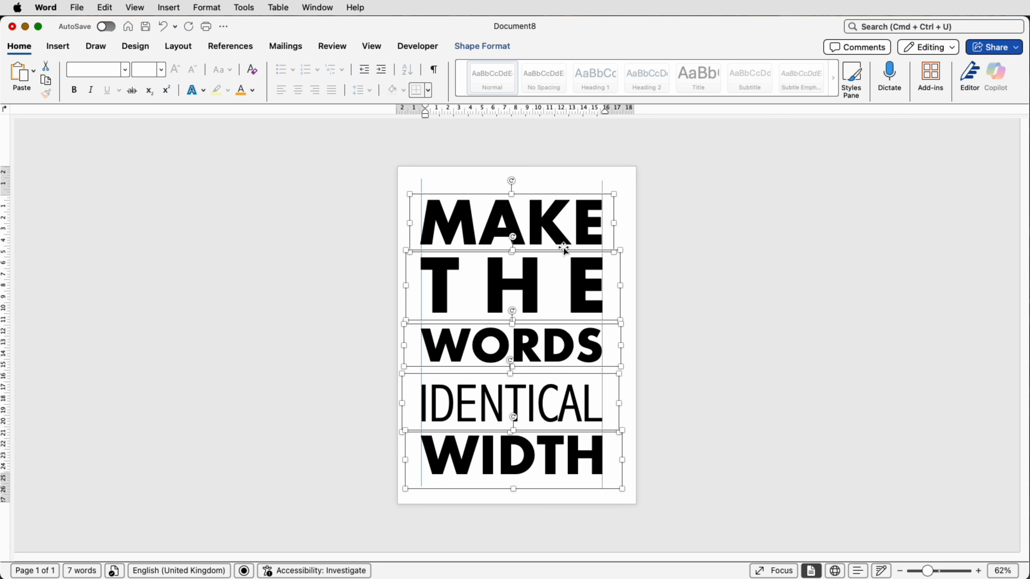
pyautogui.click(494, 49)
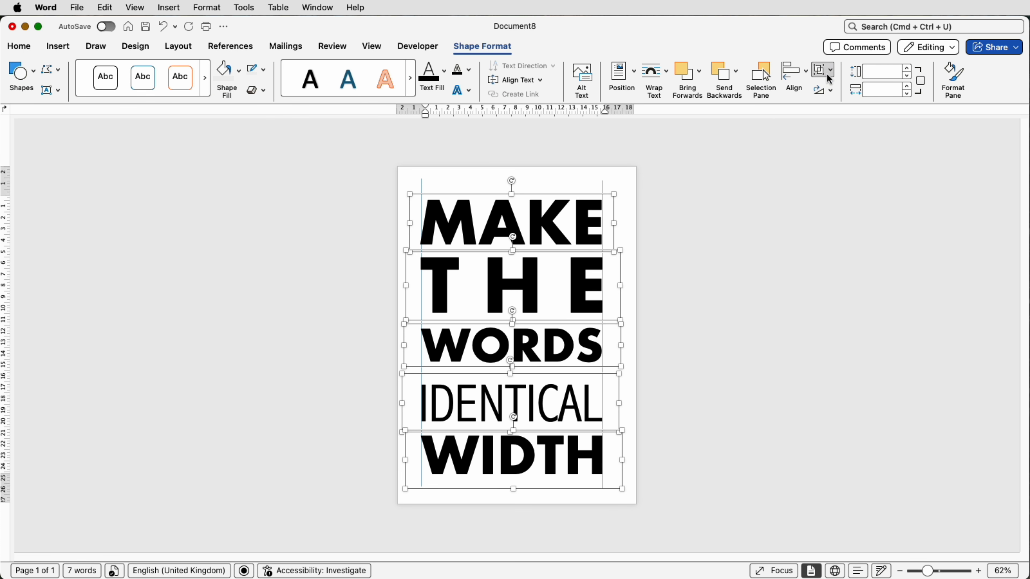
pyautogui.click(827, 73)
pyautogui.click(803, 75)
pyautogui.click(806, 76)
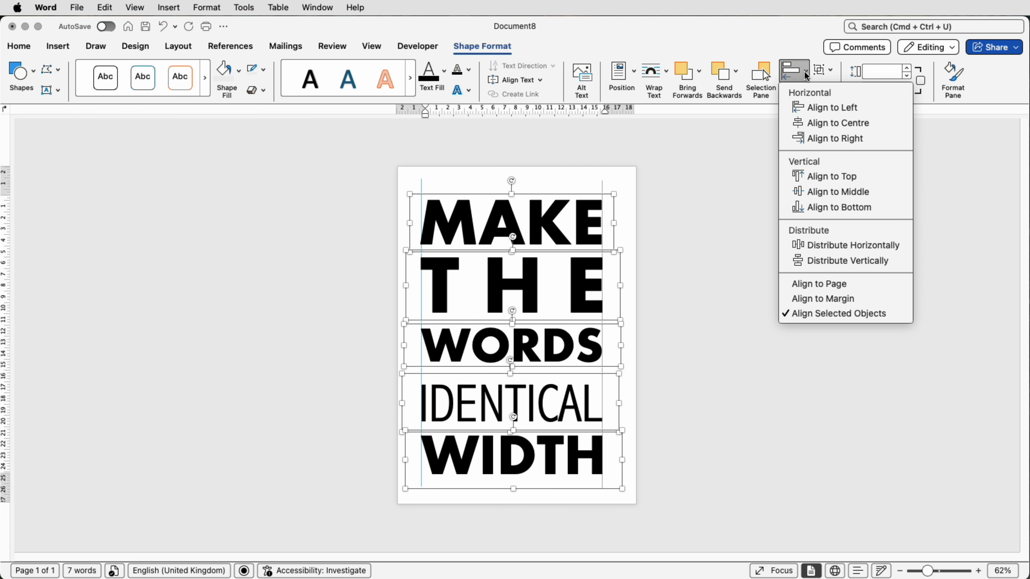
pyautogui.click(829, 262)
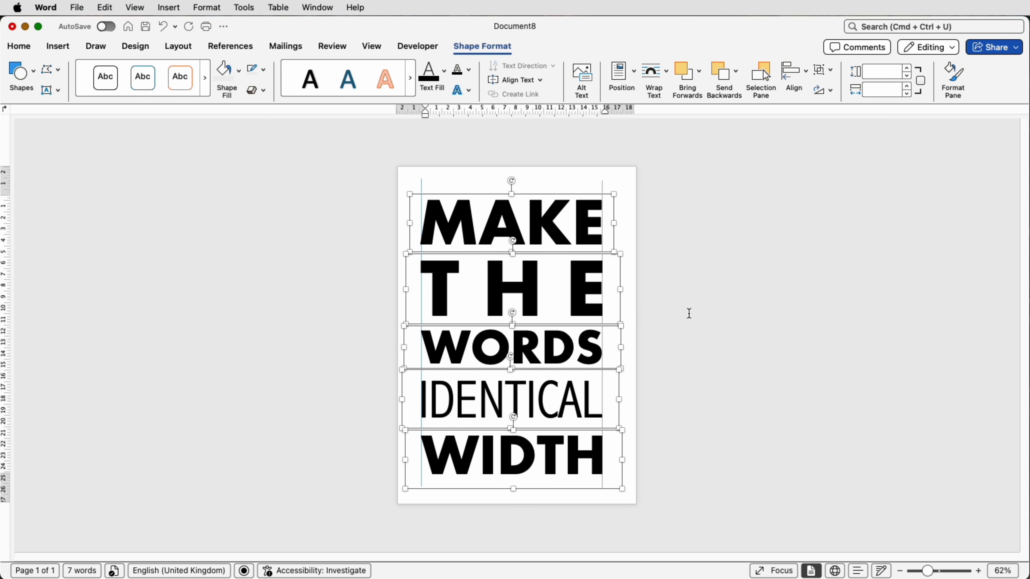
# - Deselect the word boxes and undo the vertical distribution
pyautogui.click(700, 309)
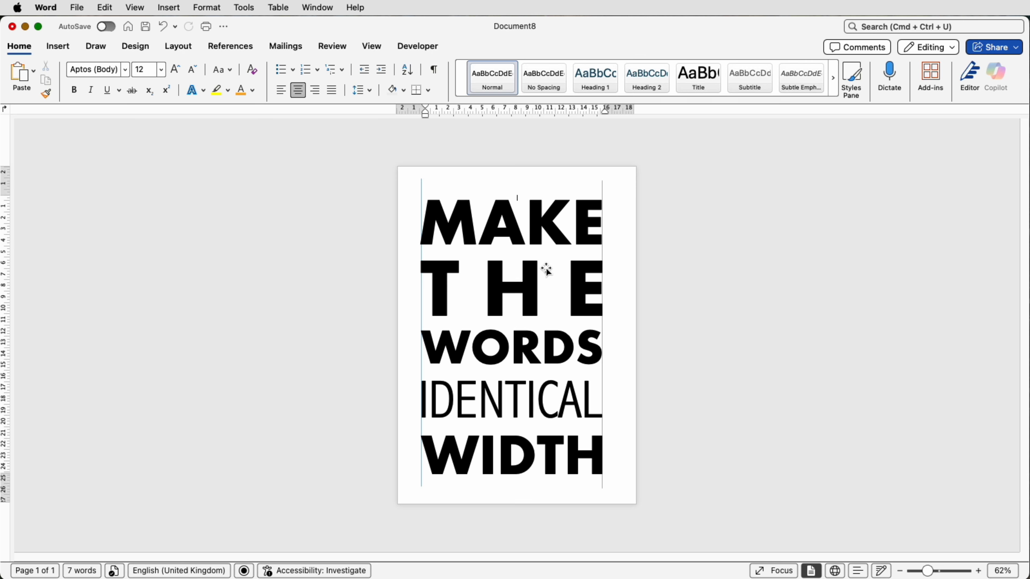
pyautogui.press('super+z')
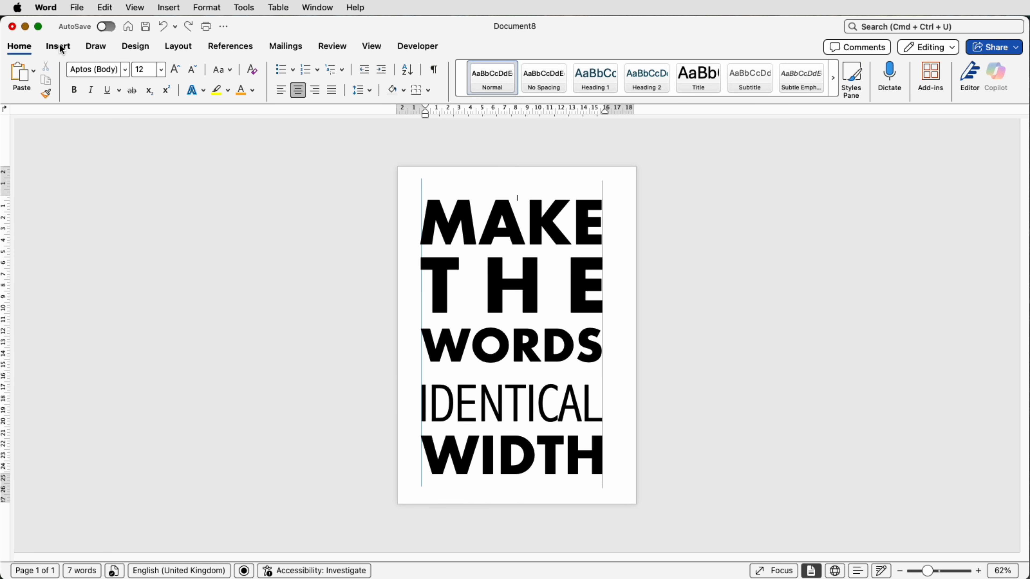
# - Draw a small rectangle about 1.1 cm high and 1.4 cm wide in the gap between MAKE and THE
pyautogui.click(61, 48)
pyautogui.click(201, 76)
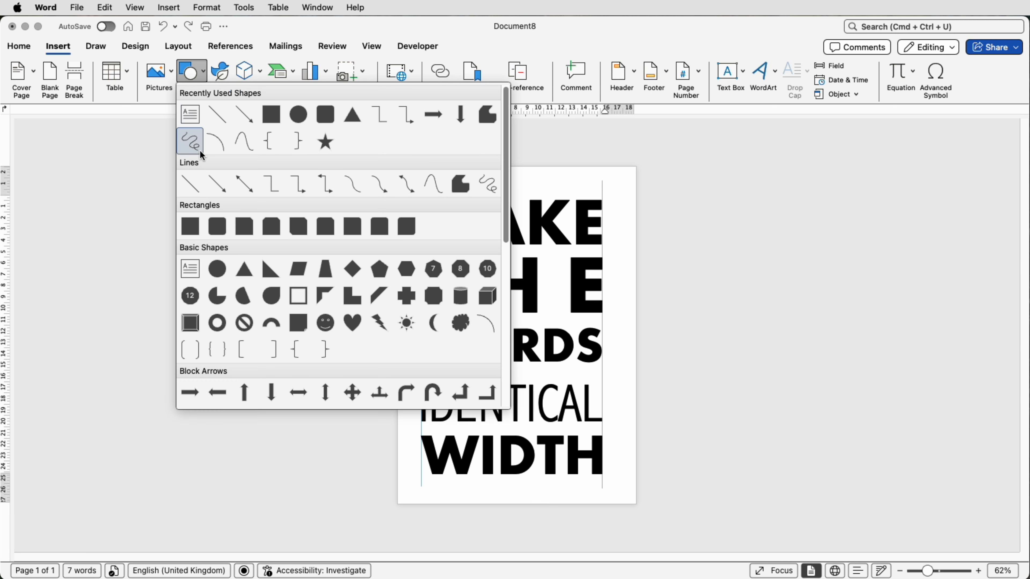
pyautogui.click(191, 226)
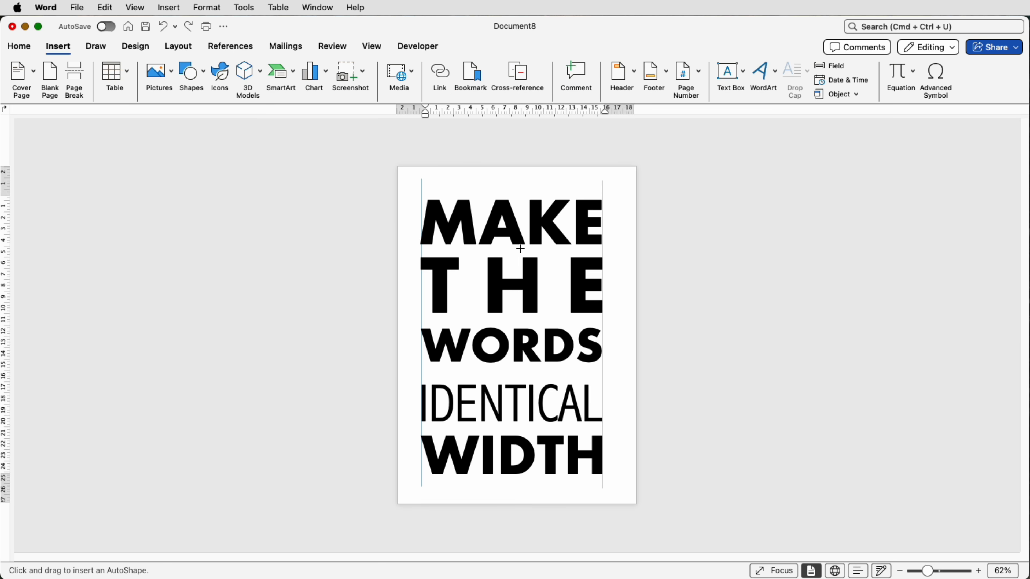
pyautogui.moveTo(521, 244); pyautogui.dragTo(555, 263)
pyautogui.scroll(5, 535, 247)
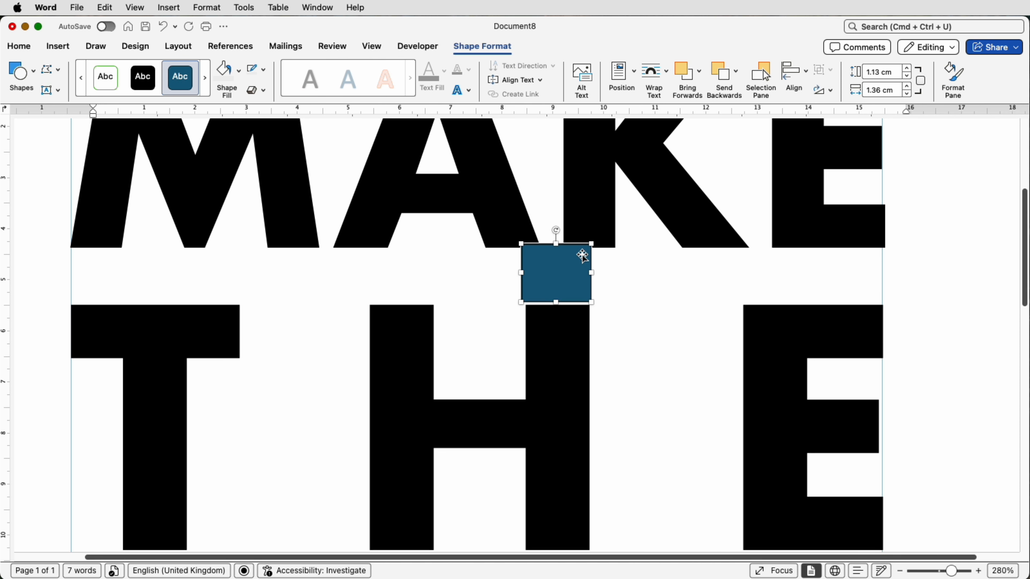
# - Remove the rectangle's outline and fill it with the recently used orange-yellow colour
pyautogui.click(264, 70)
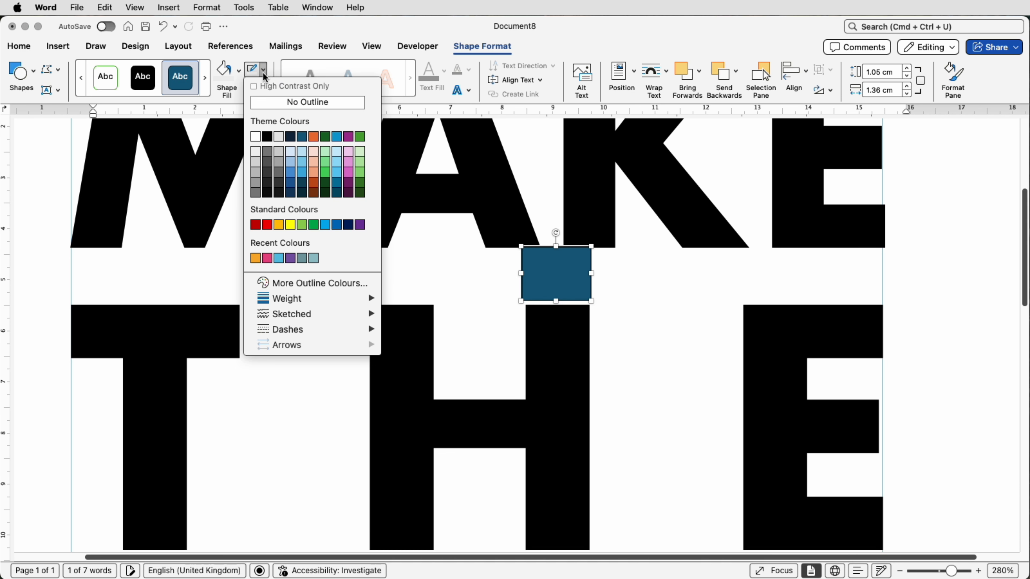
pyautogui.click(265, 101)
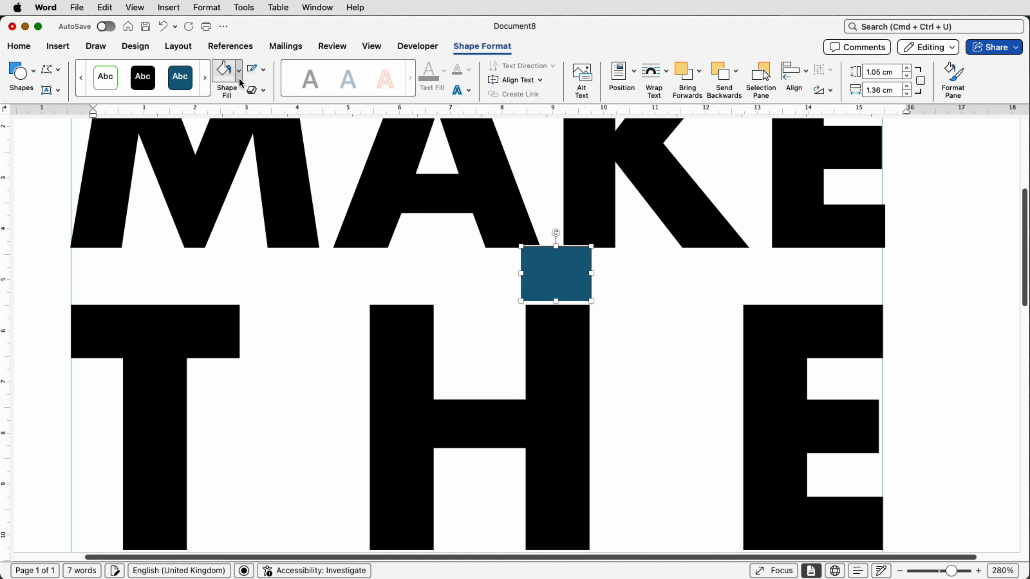
pyautogui.click(239, 70)
pyautogui.click(247, 230)
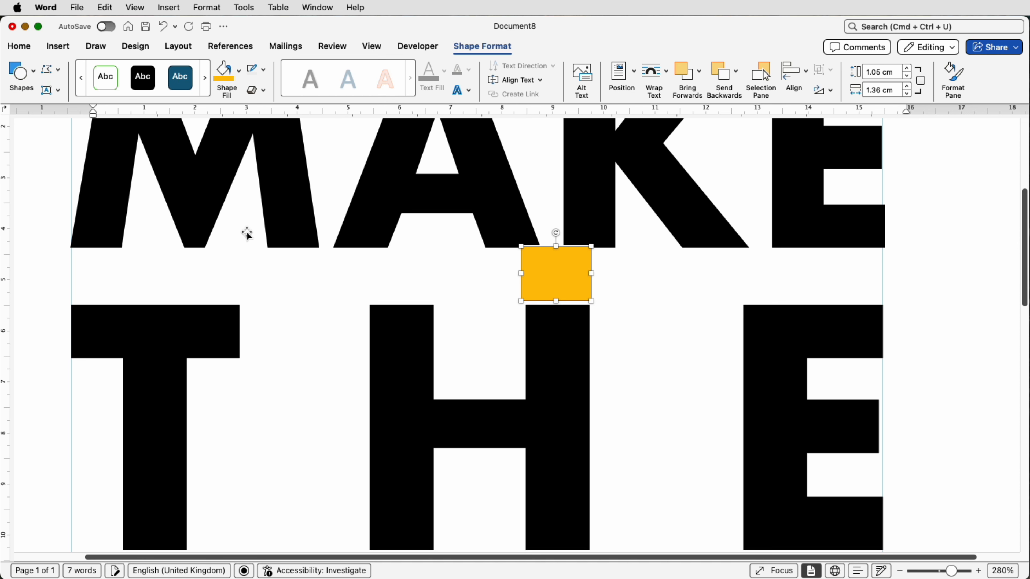
# - Nudge the rectangle down to MAKE's lower edge and stretch it to the top of THE, about 1.12 cm high
pyautogui.click(653, 269)
pyautogui.click(584, 256)
pyautogui.press('Down')
pyautogui.press('Down')
pyautogui.press('Down')
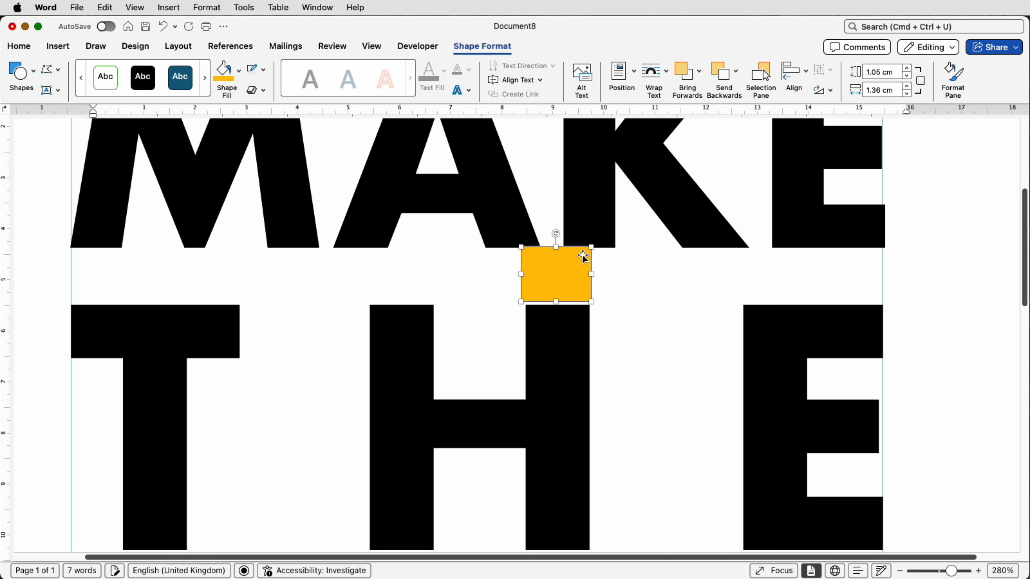
pyautogui.click(559, 245)
pyautogui.click(559, 254)
pyautogui.click(614, 259)
pyautogui.click(581, 275)
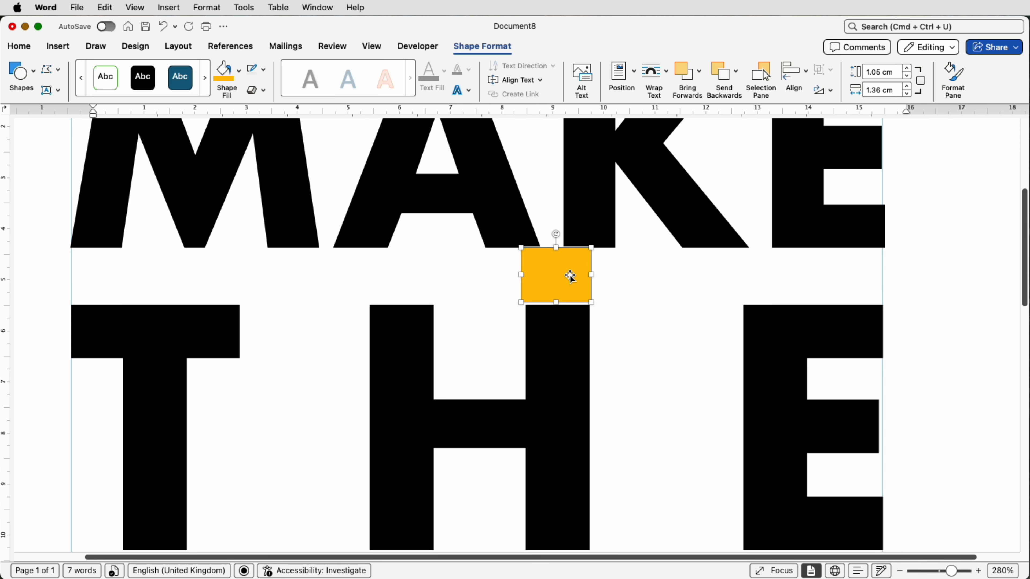
pyautogui.moveTo(557, 303); pyautogui.dragTo(556, 306)
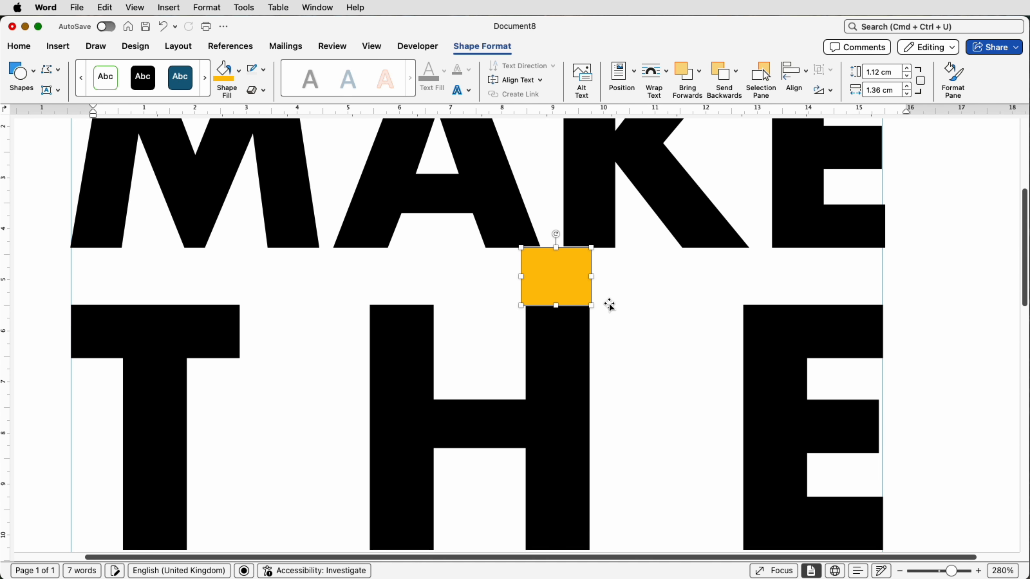
pyautogui.click(609, 302)
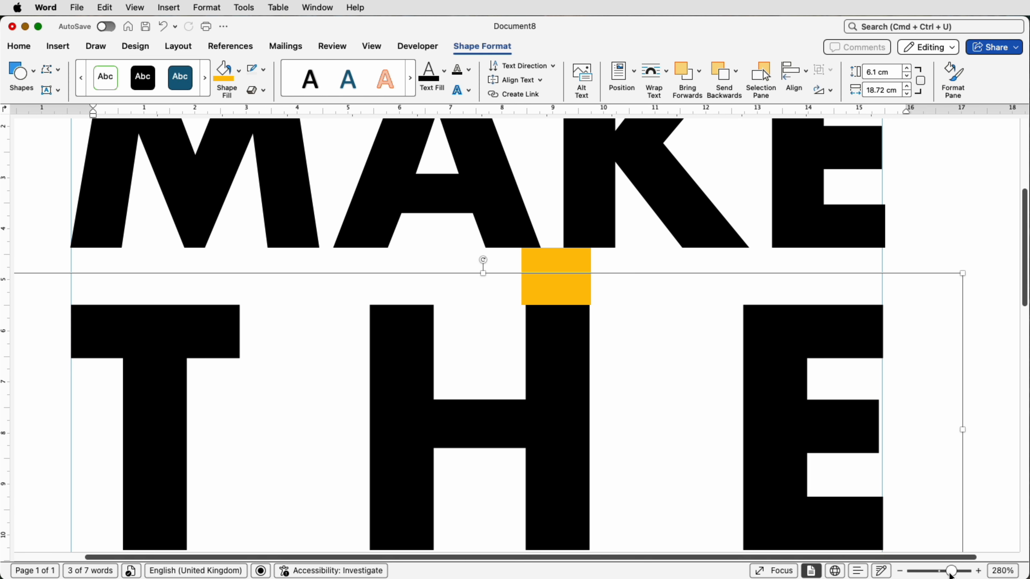
# - Move the yellow spacer rectangle down so its upper edge meets the base of THE
pyautogui.click(557, 258)
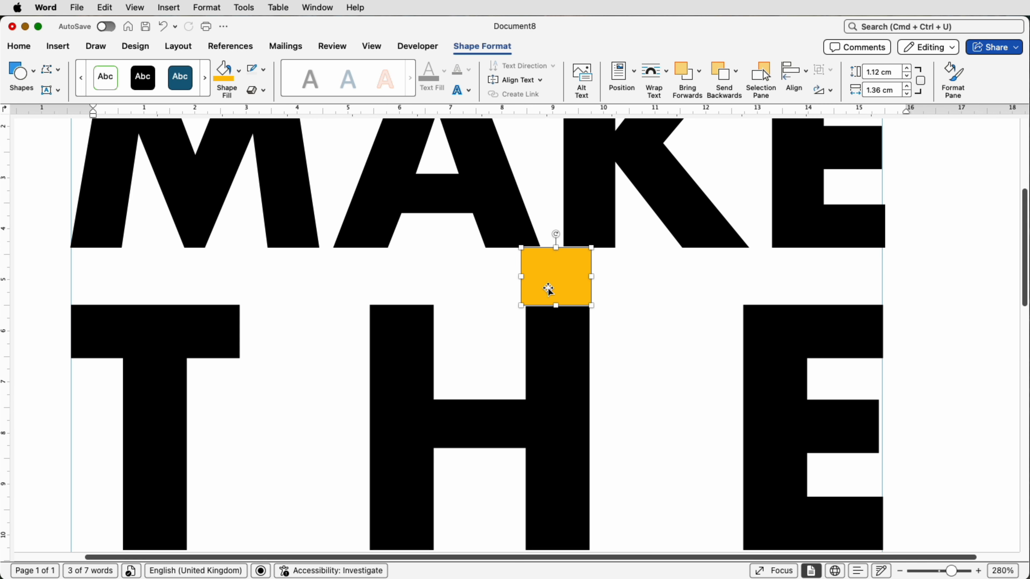
pyautogui.moveTo(551, 287); pyautogui.dragTo(554, 468)
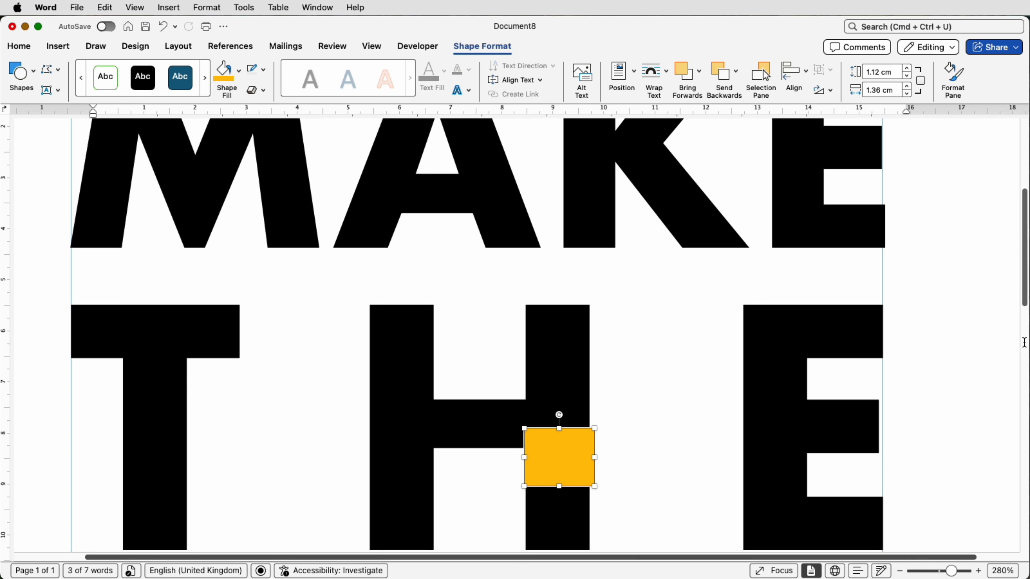
pyautogui.scroll(-6, 1025, 284)
pyautogui.moveTo(568, 215); pyautogui.dragTo(563, 338)
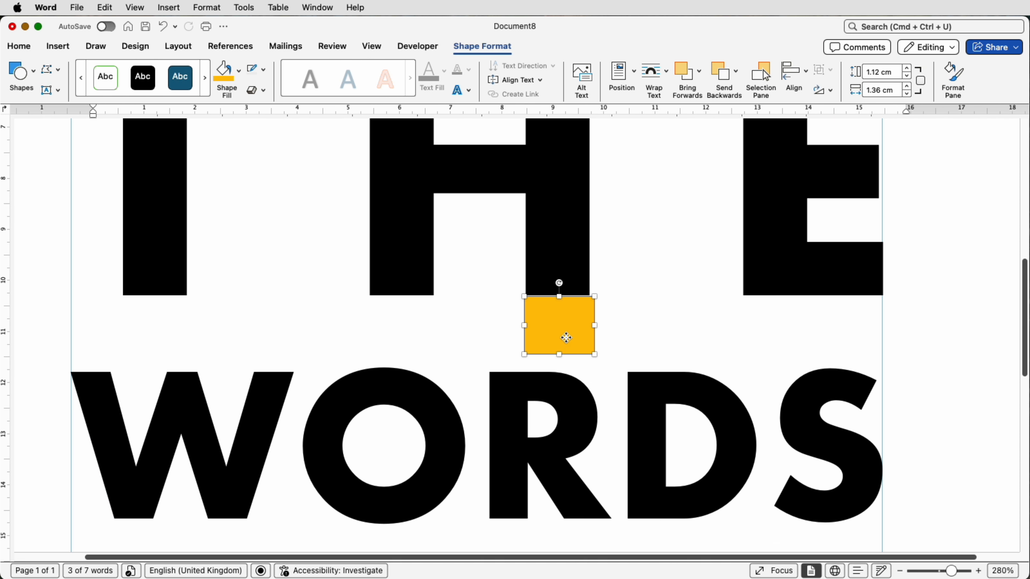
# - Nudge the WORDS box up until the letters touch the spacer's lower edge
pyautogui.click(556, 392)
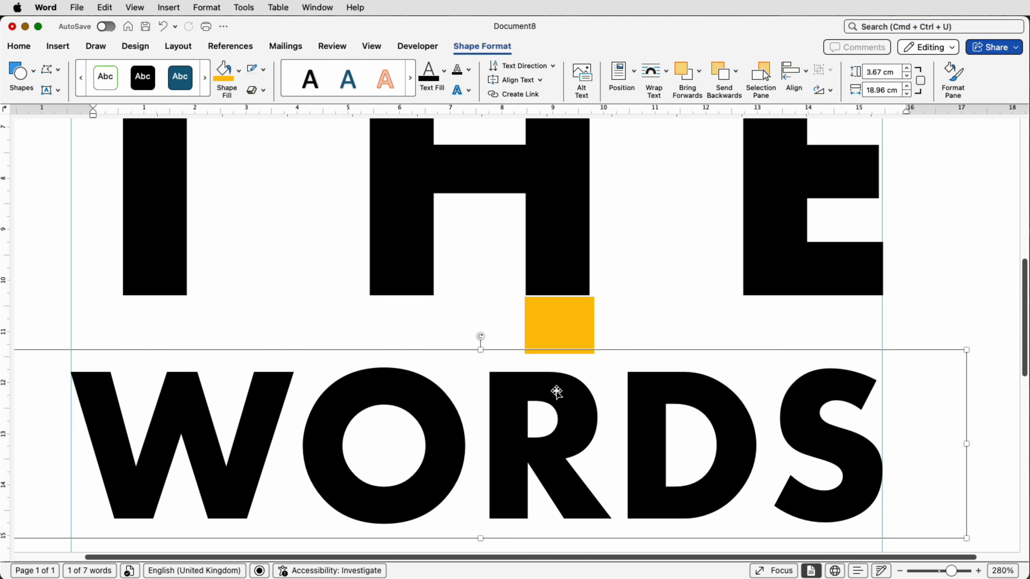
pyautogui.press('Up')
pyautogui.press('Up')
pyautogui.press('Up')
pyautogui.press('Up')
pyautogui.press('Up')
pyautogui.press('Up')
pyautogui.press('Up')
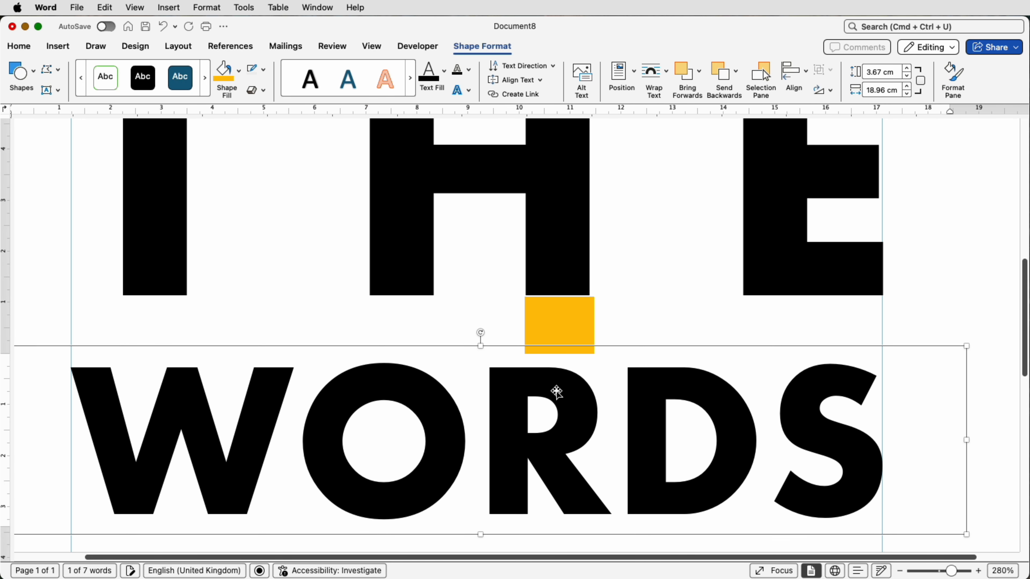
# - Move the yellow spacer down to sit directly beneath WORDS
pyautogui.click(577, 251)
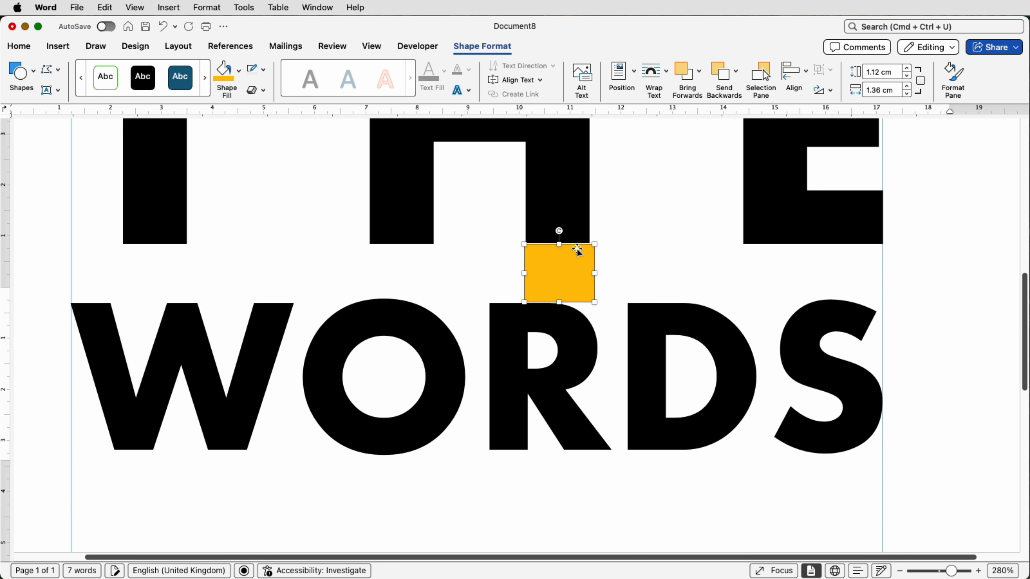
pyautogui.moveTo(577, 251); pyautogui.dragTo(587, 489)
pyautogui.moveTo(587, 489); pyautogui.dragTo(593, 486)
# - Nudge the IDENTICAL box up until its letters meet the bottom of the spacer
pyautogui.click(577, 526)
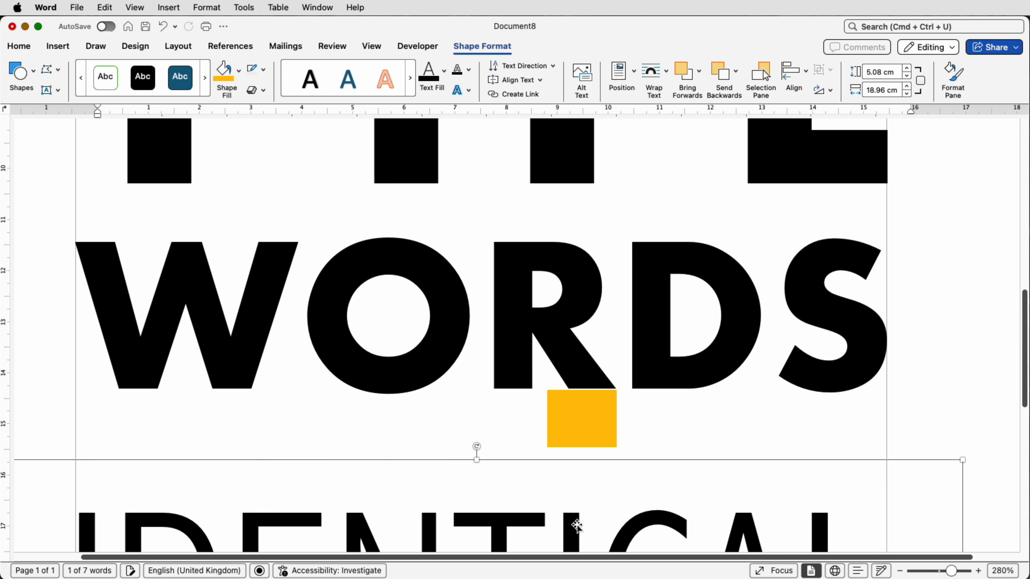
pyautogui.press('Up')
pyautogui.press('Up')
pyautogui.press('Up')
pyautogui.press('Up')
pyautogui.press('Up')
pyautogui.press('Up')
pyautogui.press('Up')
pyautogui.press('Up')
pyautogui.press('Up')
pyautogui.press('Up')
pyautogui.press('Up')
pyautogui.press('Up')
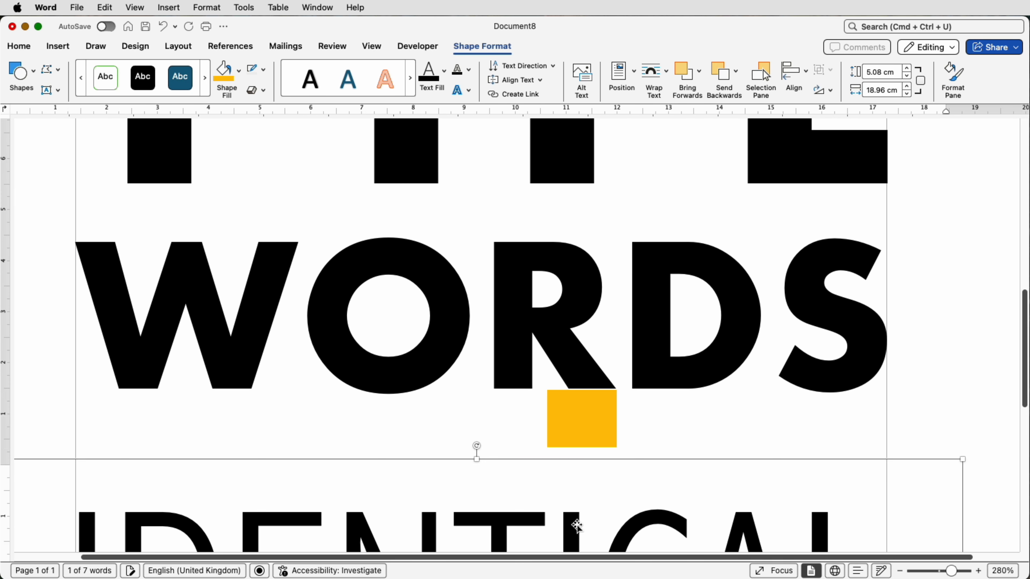
pyautogui.press('Up')
pyautogui.press('Up')
pyautogui.press('Up')
pyautogui.press('Up')
pyautogui.press('Up')
pyautogui.press('Up')
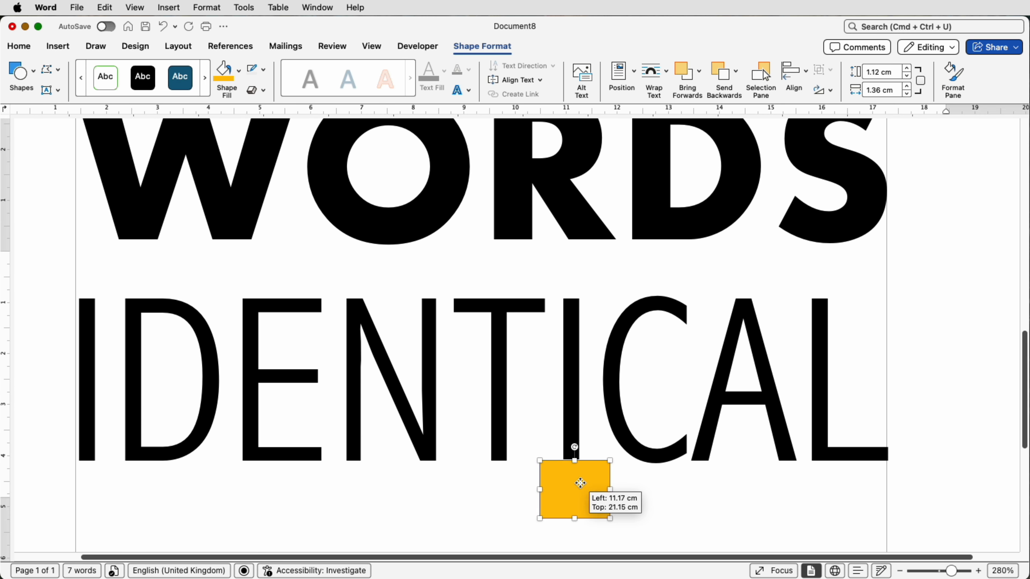
# - Use the spacer below IDENTICAL to raise the WIDTH box to the same gap, and delete the spacer
pyautogui.moveTo(577, 478); pyautogui.dragTo(581, 485)
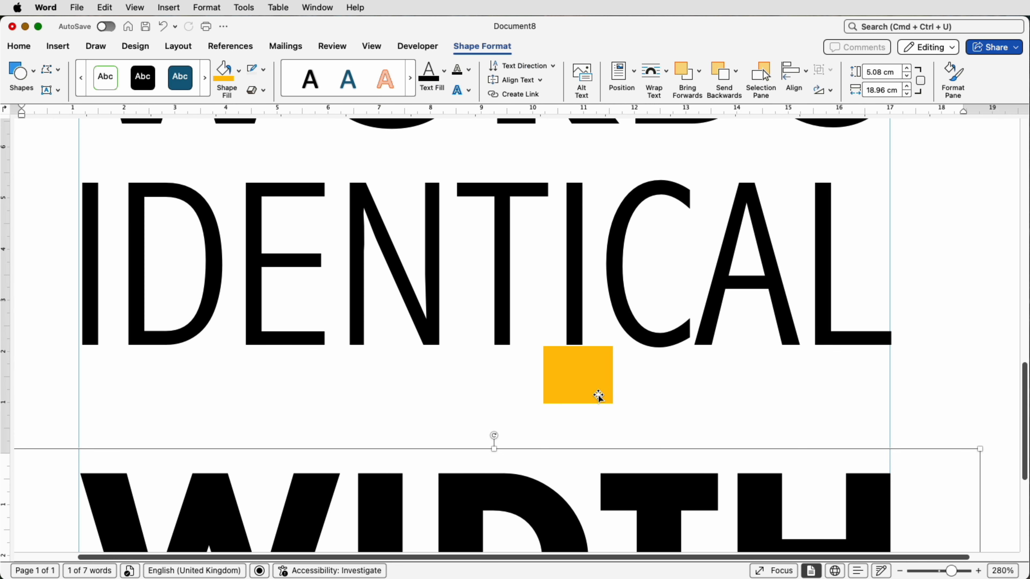
pyautogui.moveTo(597, 395); pyautogui.dragTo(783, 386)
pyautogui.click(746, 508)
pyautogui.click(777, 315)
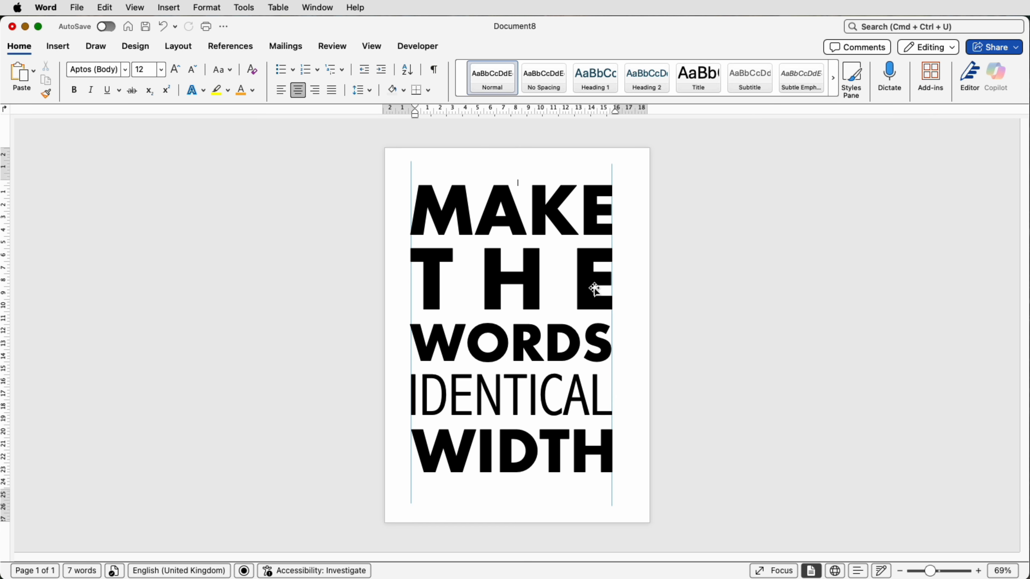
# - Group the five word boxes and move the group slightly down and to the right on the page
pyautogui.click(564, 433)
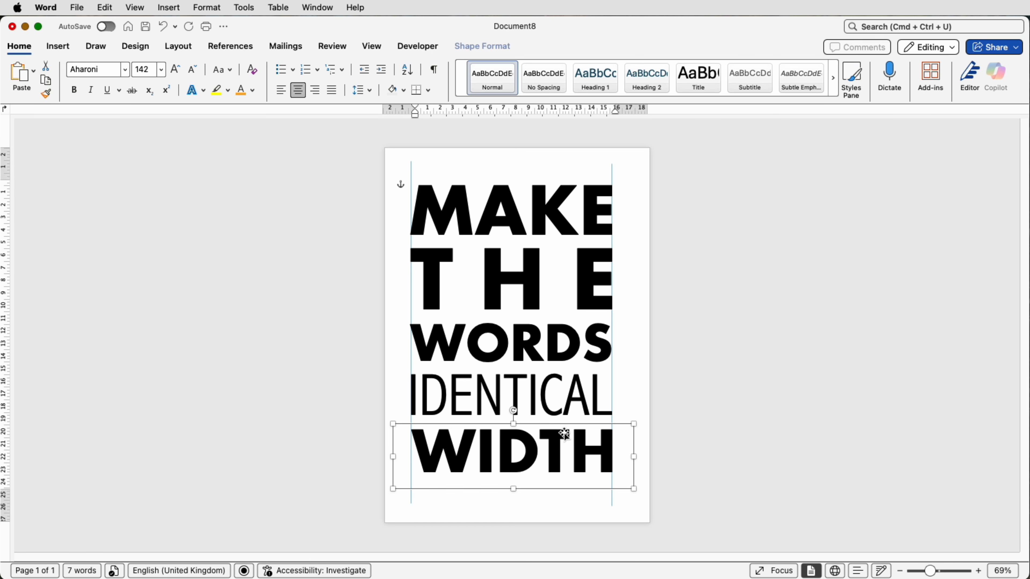
pyautogui.keyDown('shift'); pyautogui.click(563, 410); pyautogui.keyUp('shift')
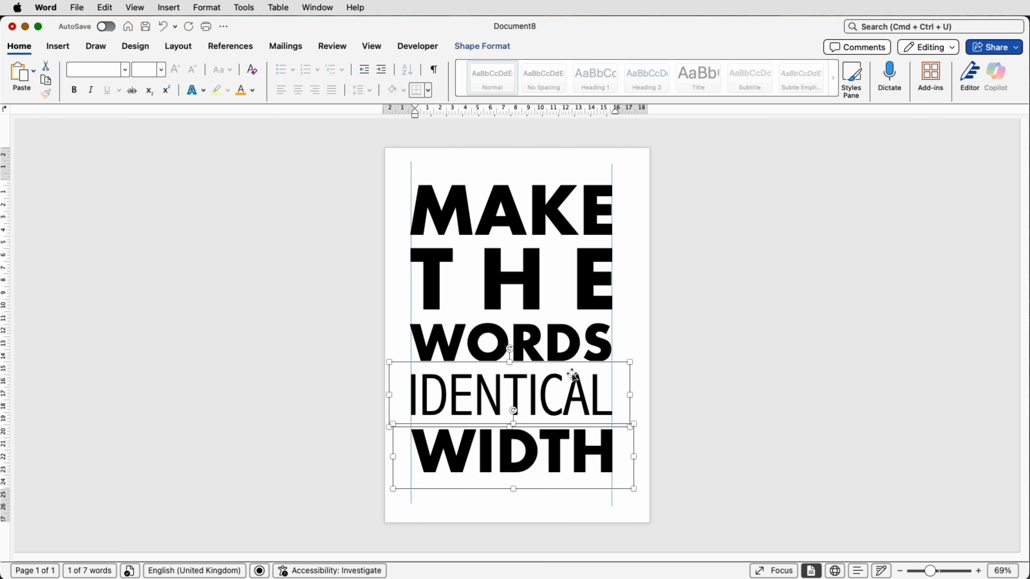
pyautogui.keyDown('shift'); pyautogui.click(568, 352); pyautogui.keyUp('shift')
pyautogui.keyDown('shift'); pyautogui.click(580, 297); pyautogui.keyUp('shift')
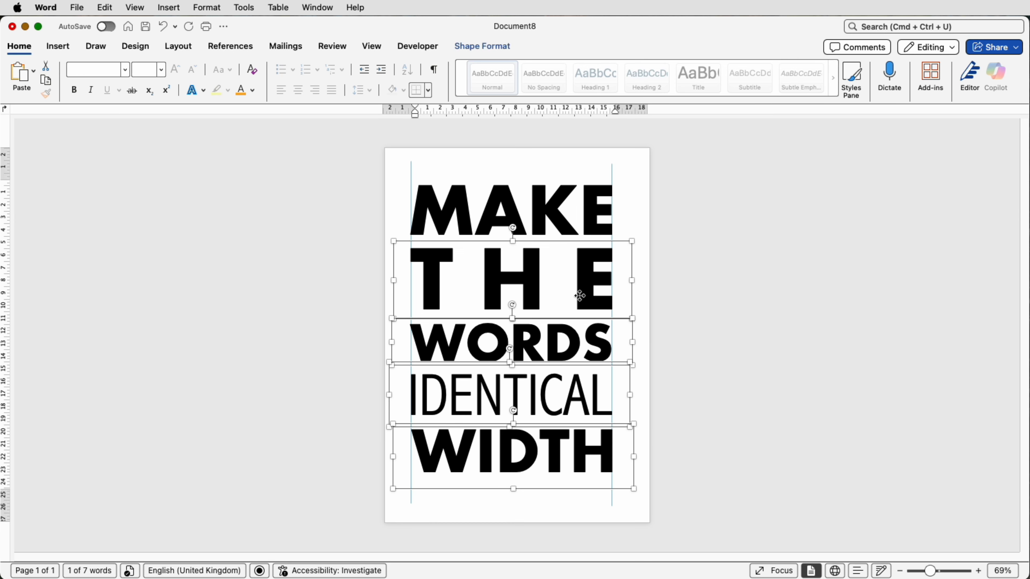
pyautogui.keyDown('shift'); pyautogui.click(580, 230); pyautogui.keyUp('shift')
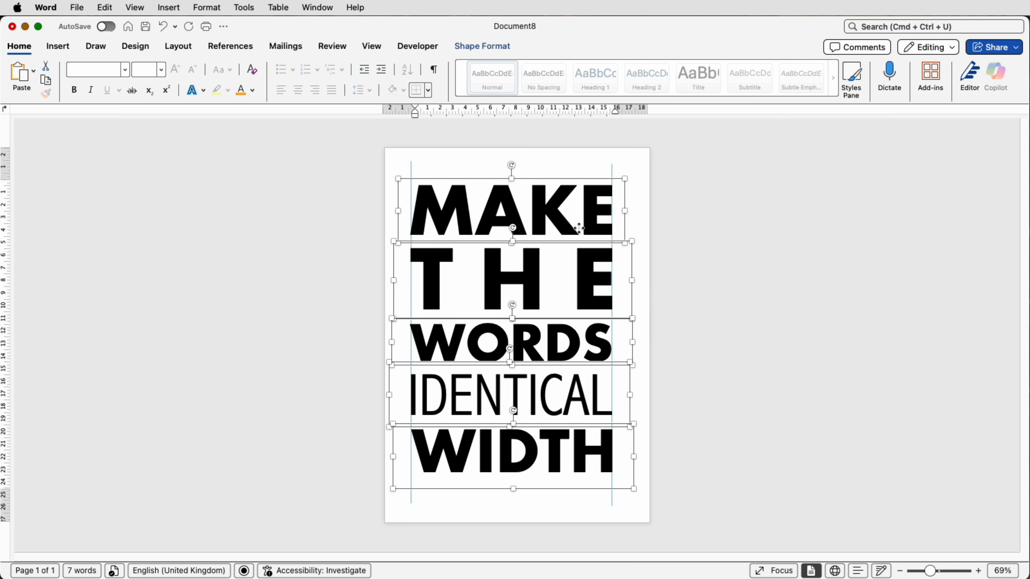
pyautogui.click(483, 46)
pyautogui.click(827, 73)
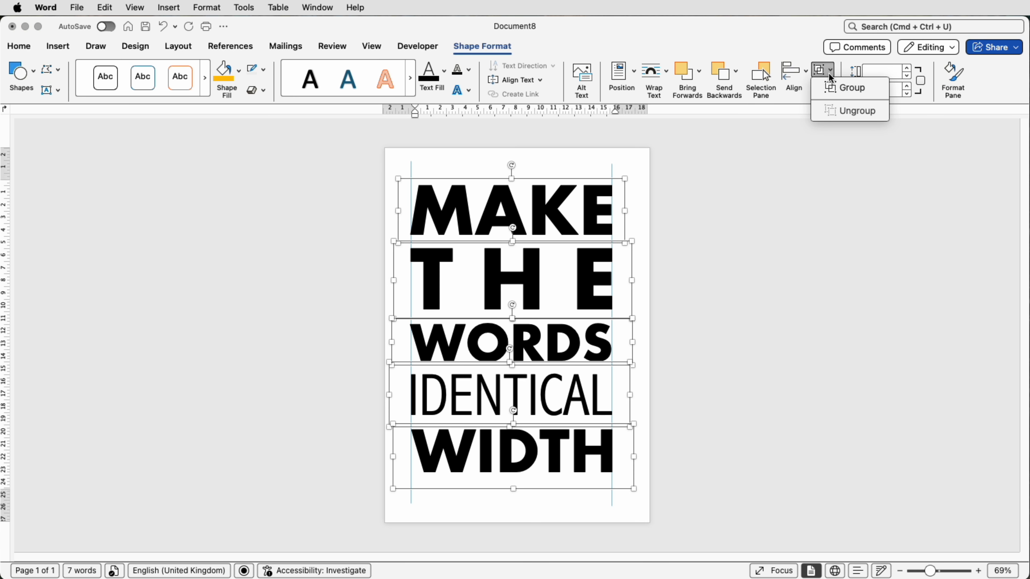
pyautogui.click(829, 87)
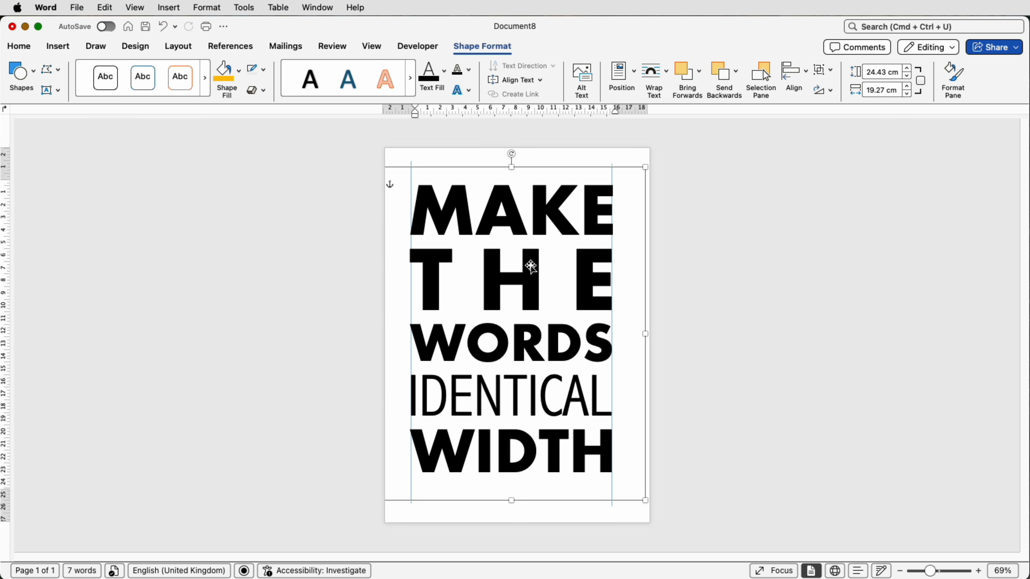
pyautogui.moveTo(532, 269)
pyautogui.mouseDown()
pyautogui.moveTo(568, 274)
pyautogui.moveTo(578, 287)
pyautogui.moveTo(541, 287)
pyautogui.mouseUp()
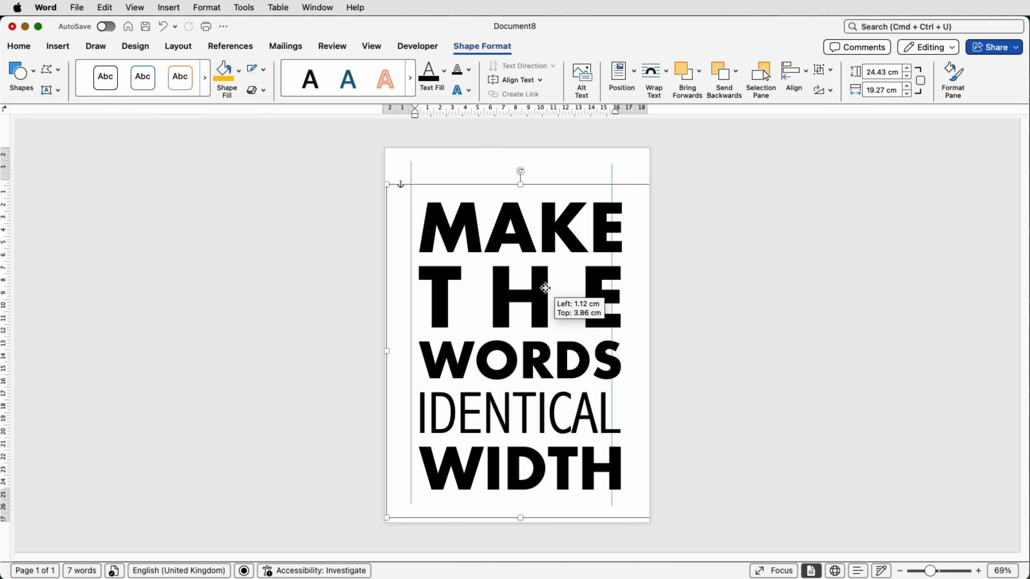
# - Delete both vertical guide lines from the header and return to the document body
pyautogui.doubleClick(568, 159)
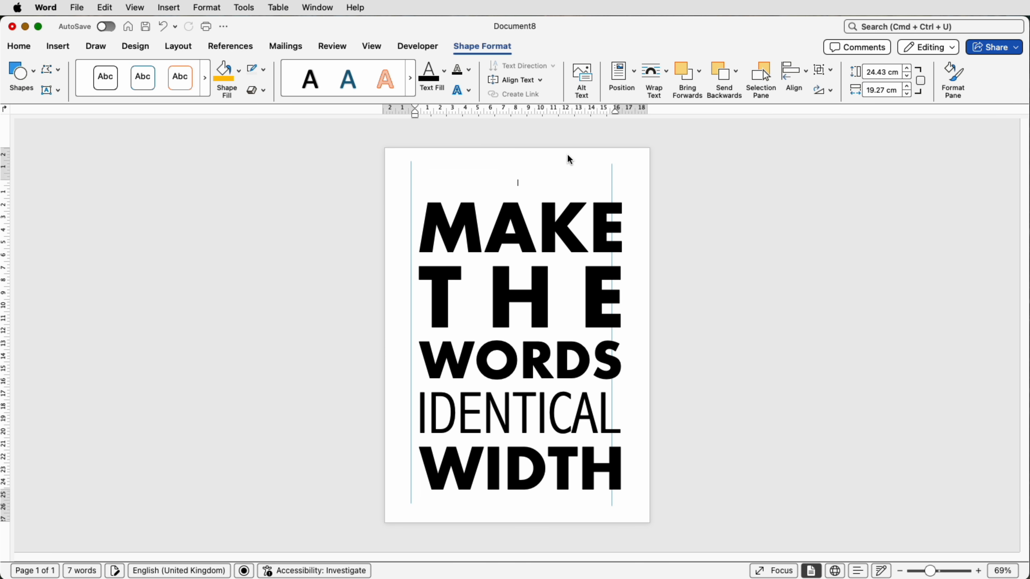
pyautogui.click(612, 174)
pyautogui.press('Delete')
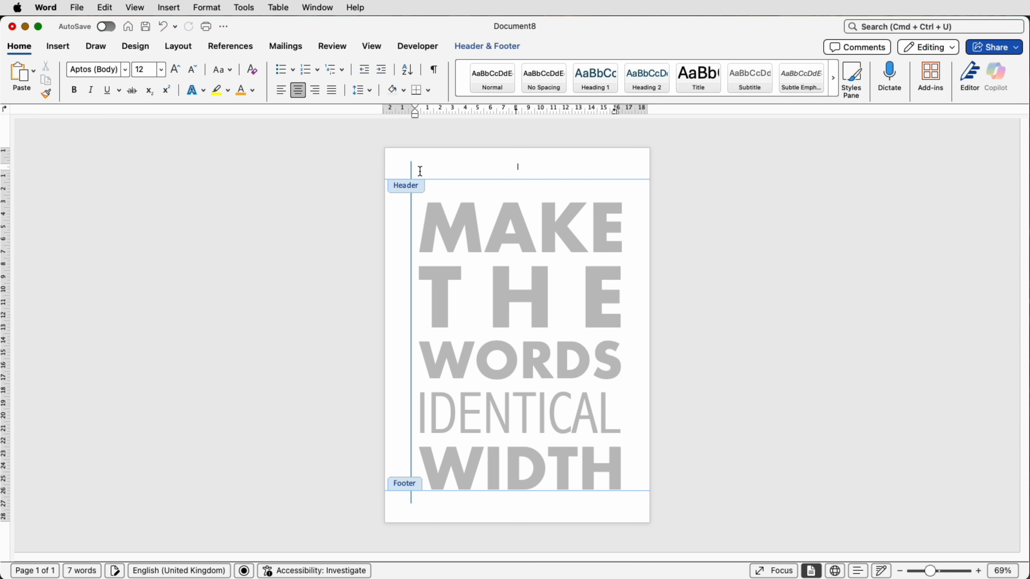
pyautogui.click(411, 173)
pyautogui.press('Delete')
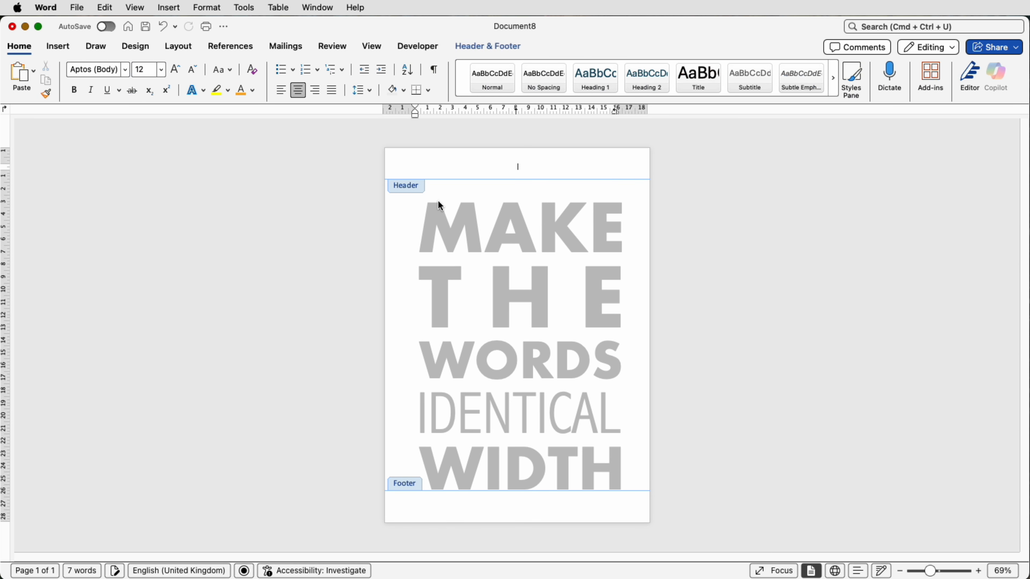
pyautogui.doubleClick(526, 271)
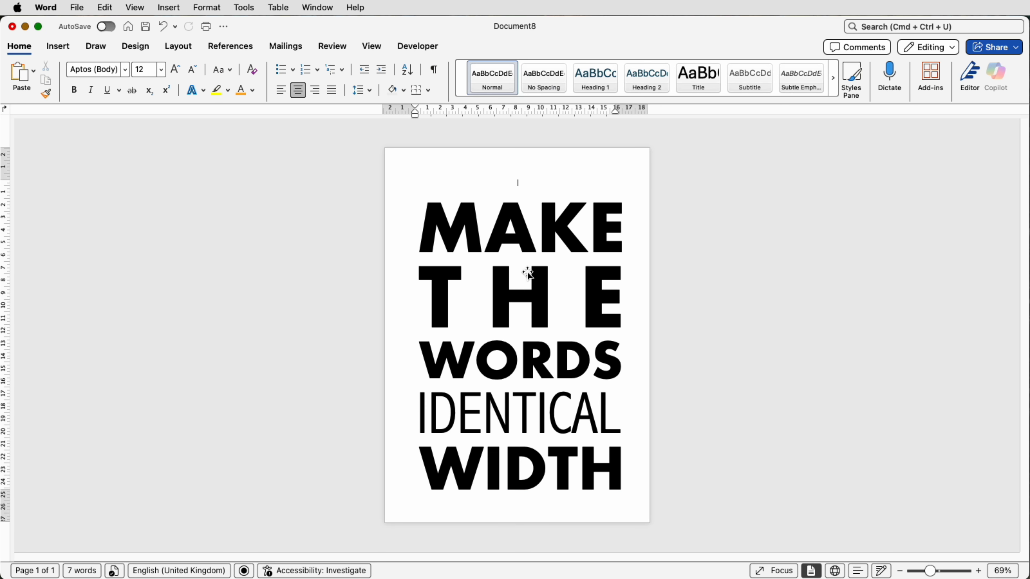
# - Align the grouped words to the horizontal centre and vertical middle of the page margins
pyautogui.click(503, 319)
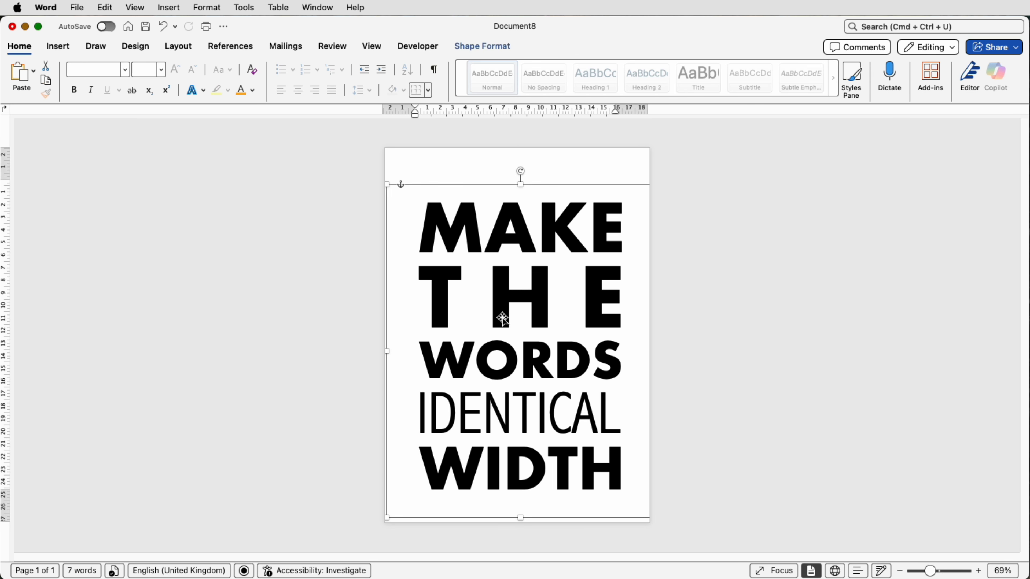
pyautogui.click(502, 46)
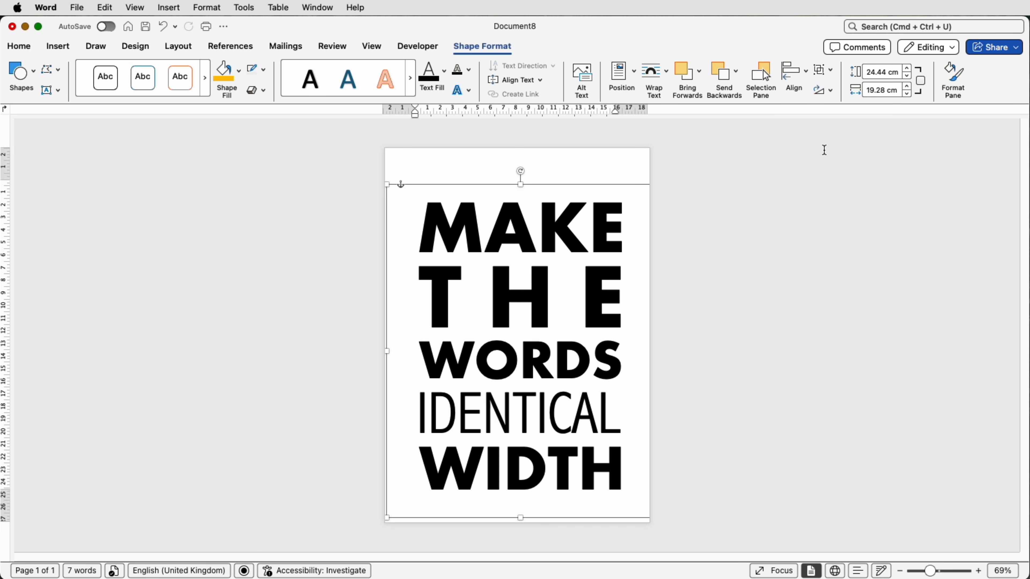
pyautogui.click(802, 84)
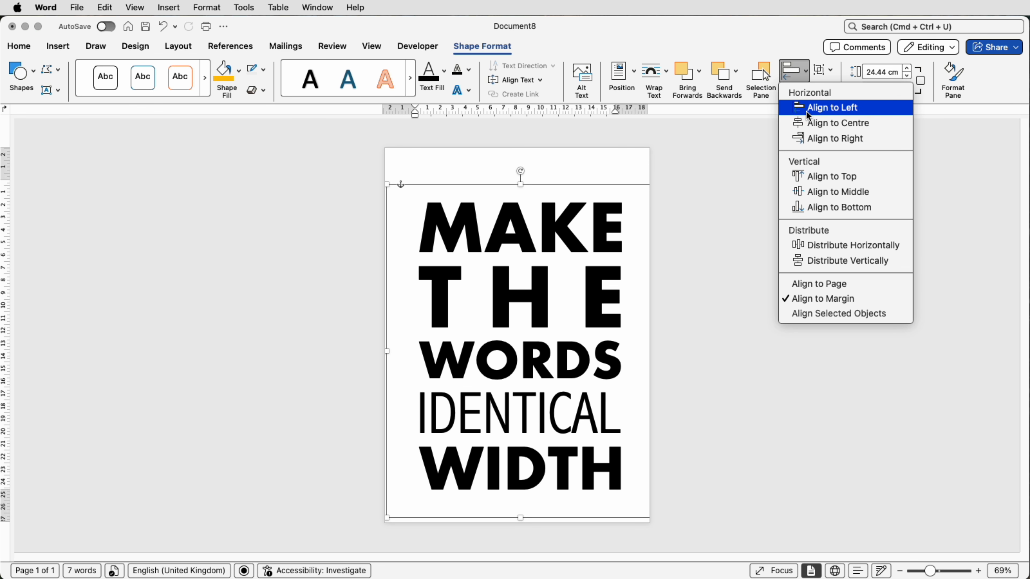
pyautogui.click(807, 123)
pyautogui.click(804, 72)
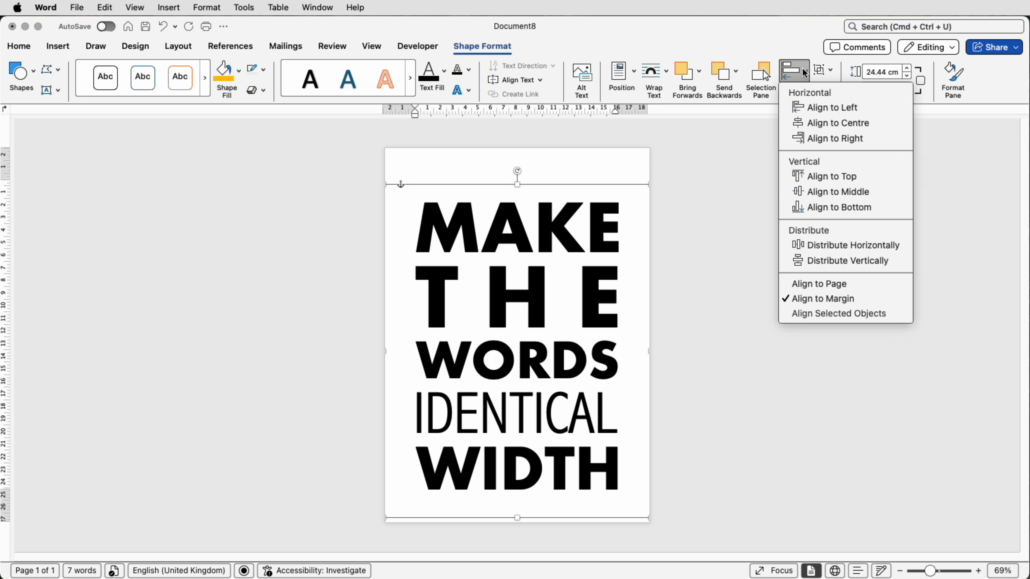
pyautogui.click(814, 193)
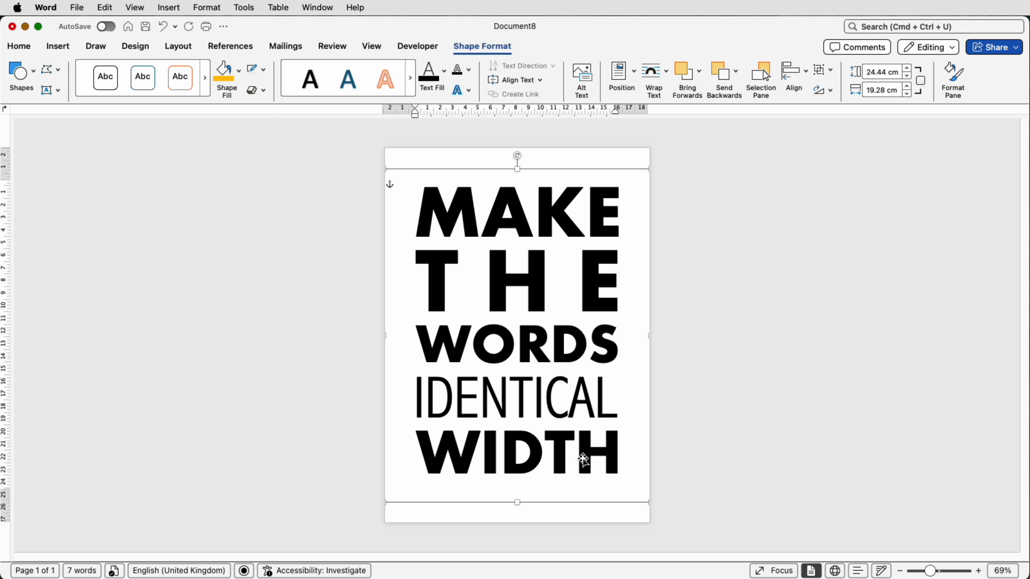
pyautogui.click(704, 372)
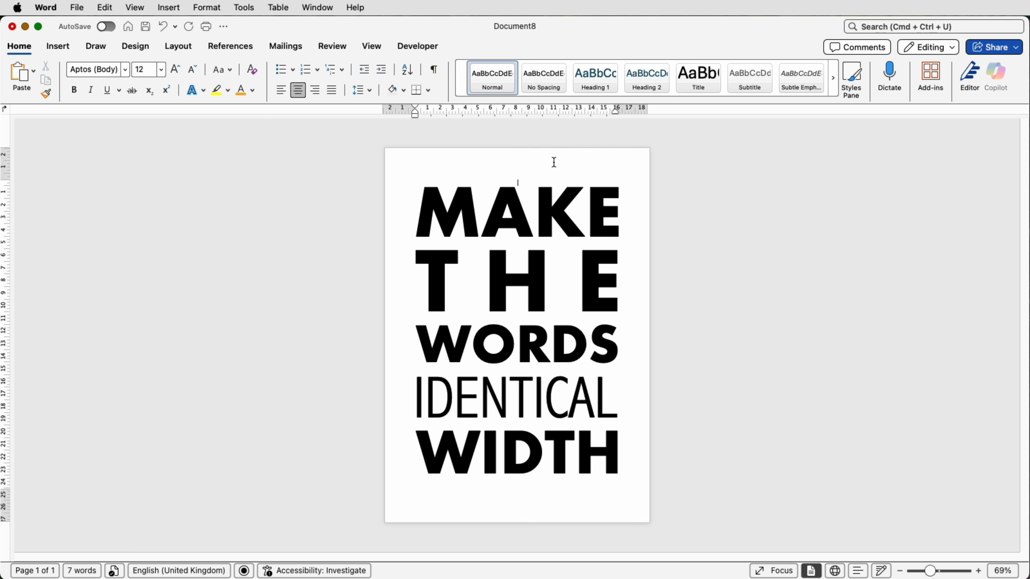
# - Nudge the word group slightly down so it sits visually centred on the page, and deselect it
pyautogui.click(552, 235)
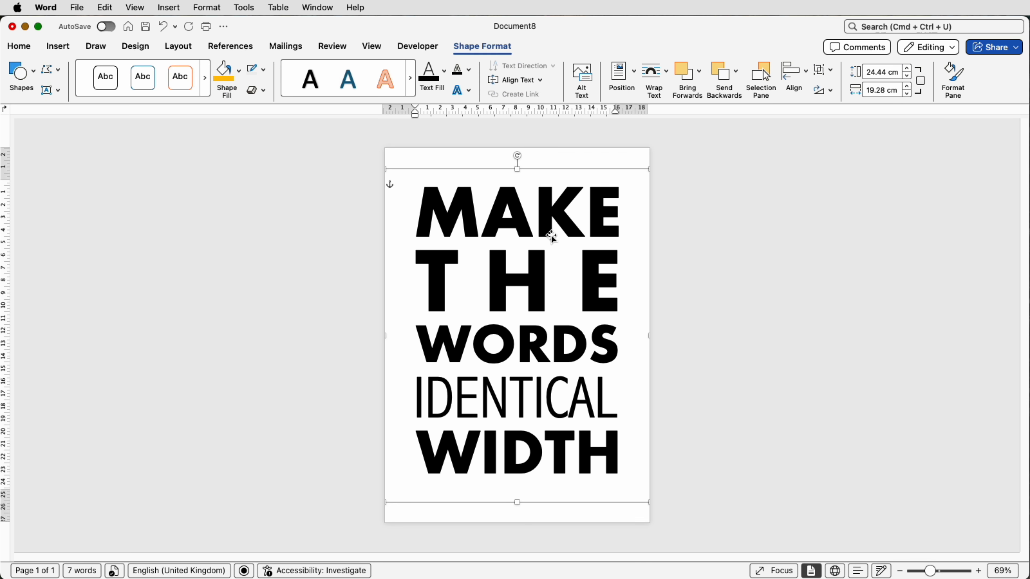
pyautogui.press('Down')
pyautogui.press('Down')
pyautogui.press('Down')
pyautogui.press('Down')
pyautogui.press('Down')
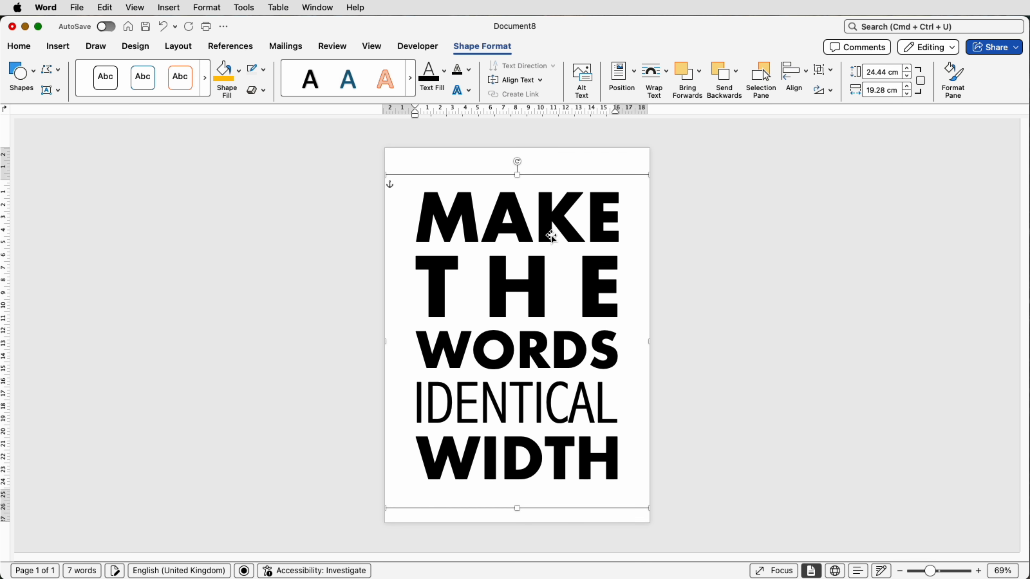
pyautogui.click(733, 268)
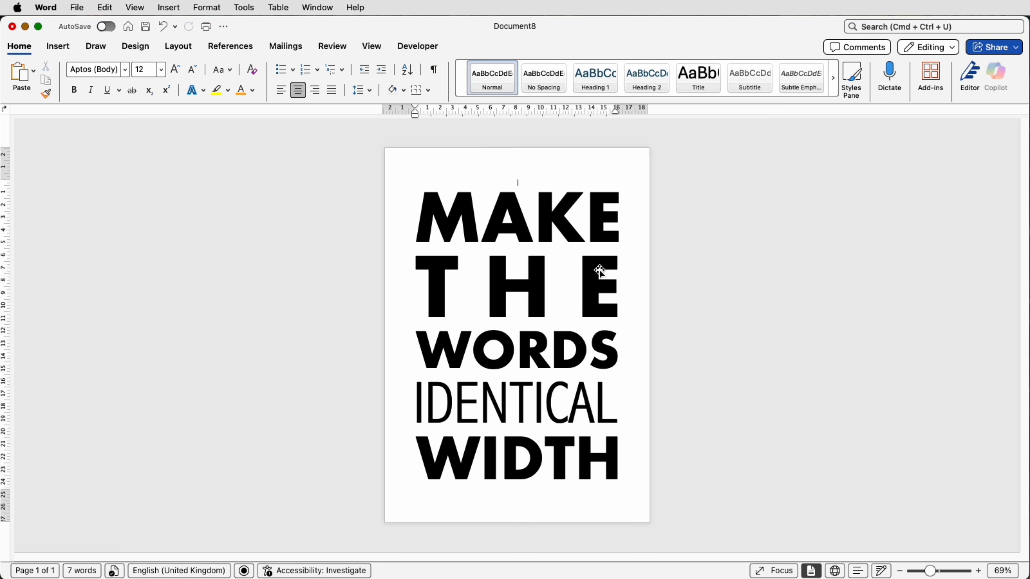